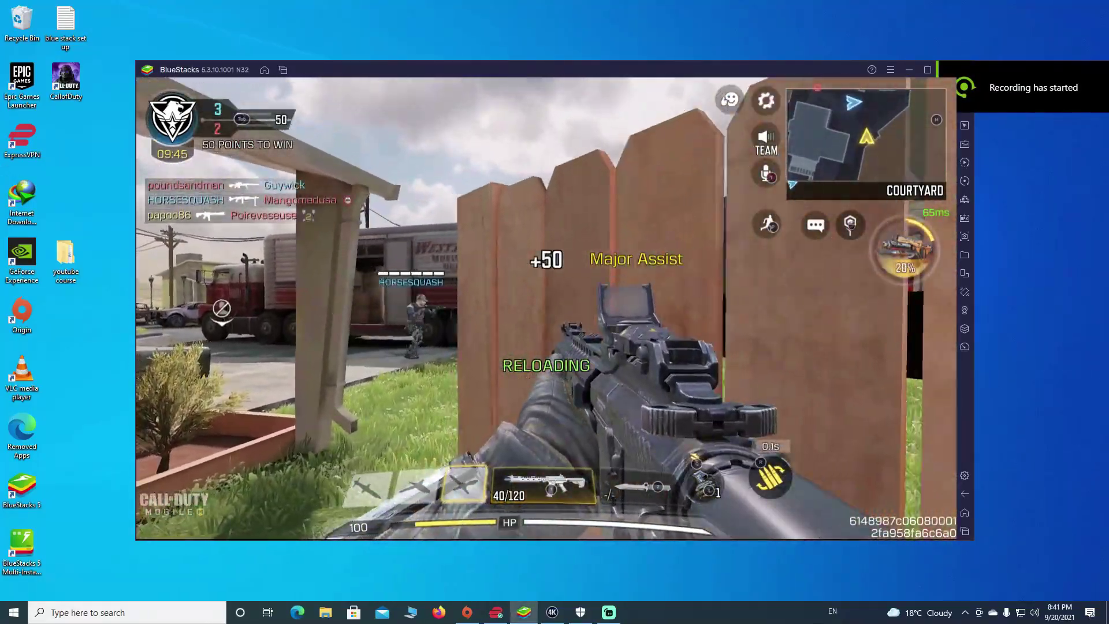
{"action": "key", "text": "w"}
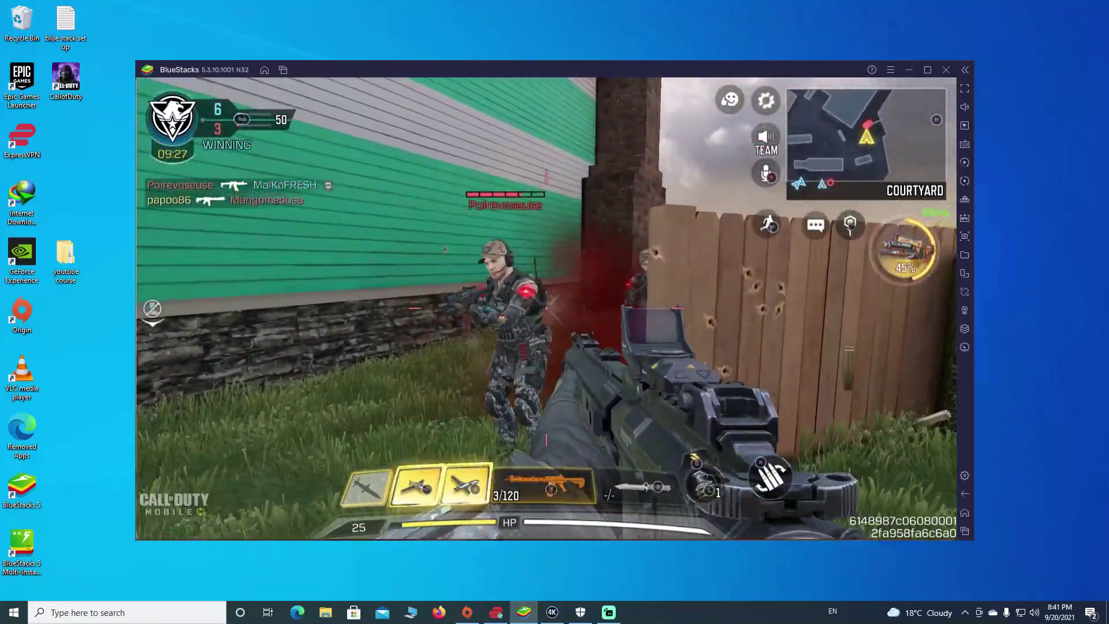
{"action": "key", "text": "s"}
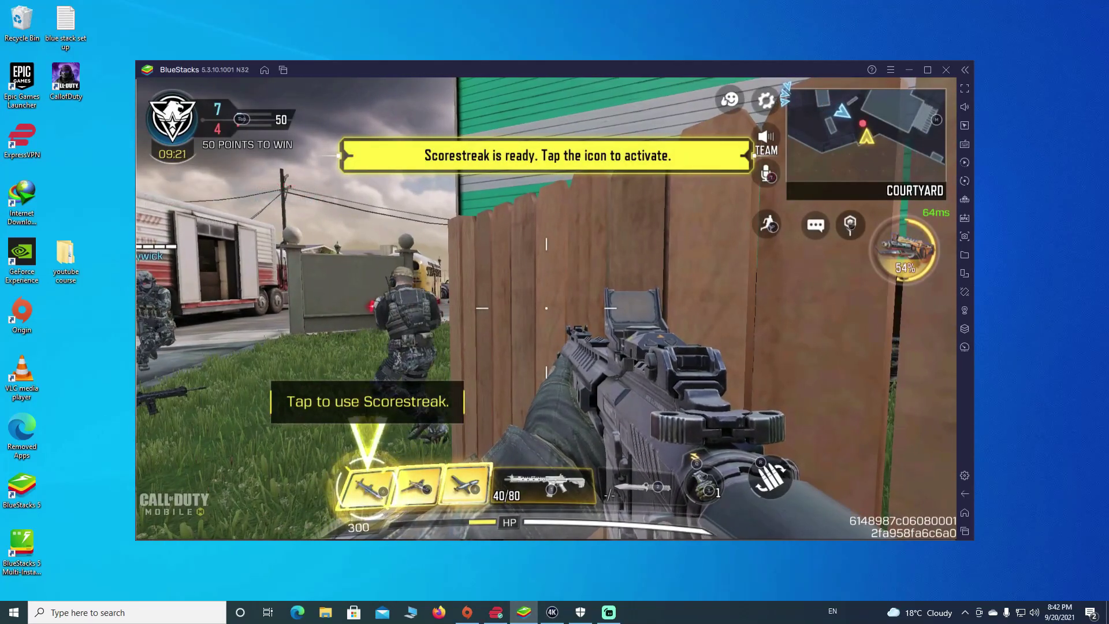
{"action": "left_click", "coordinate": [546, 308]}
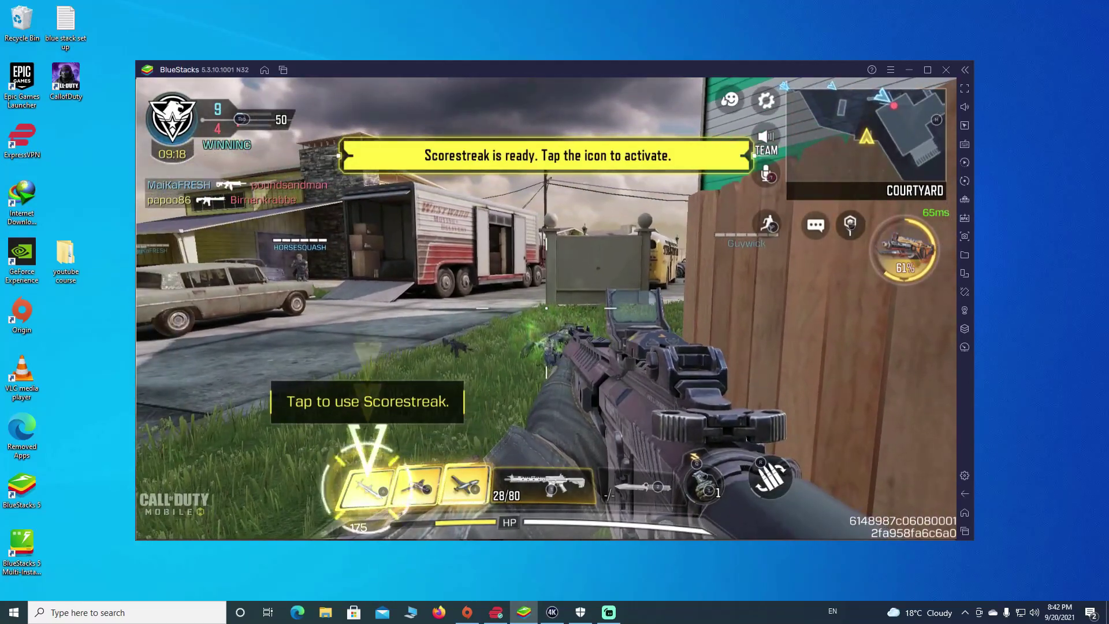
{"action": "right_click", "coordinate": [547, 308]}
{"action": "left_click", "coordinate": [547, 308]}
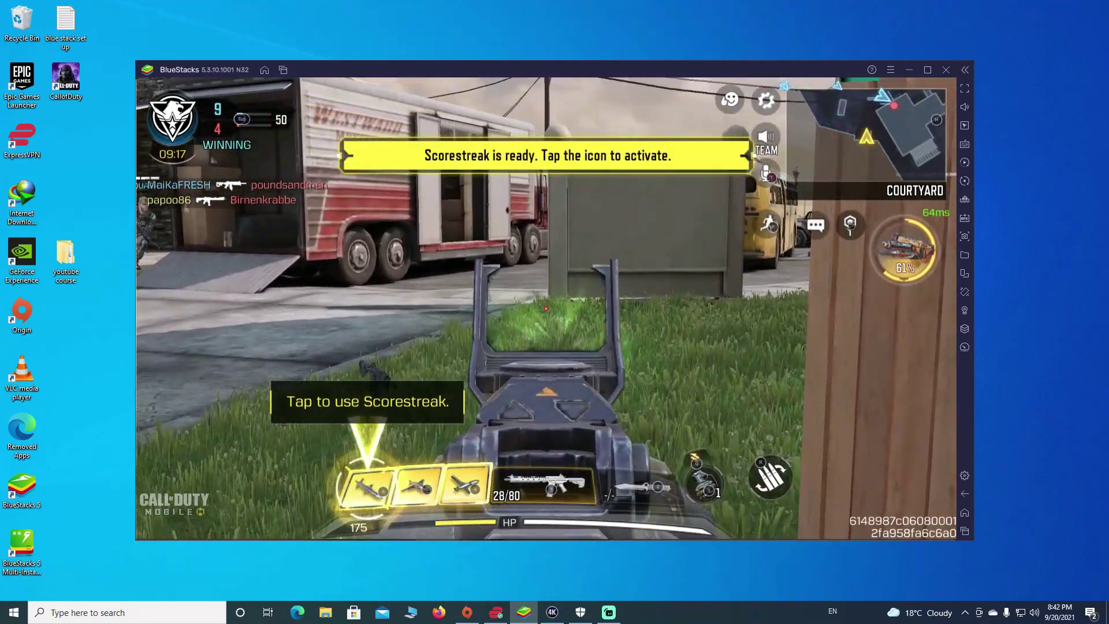
{"action": "left_click", "coordinate": [546, 308]}
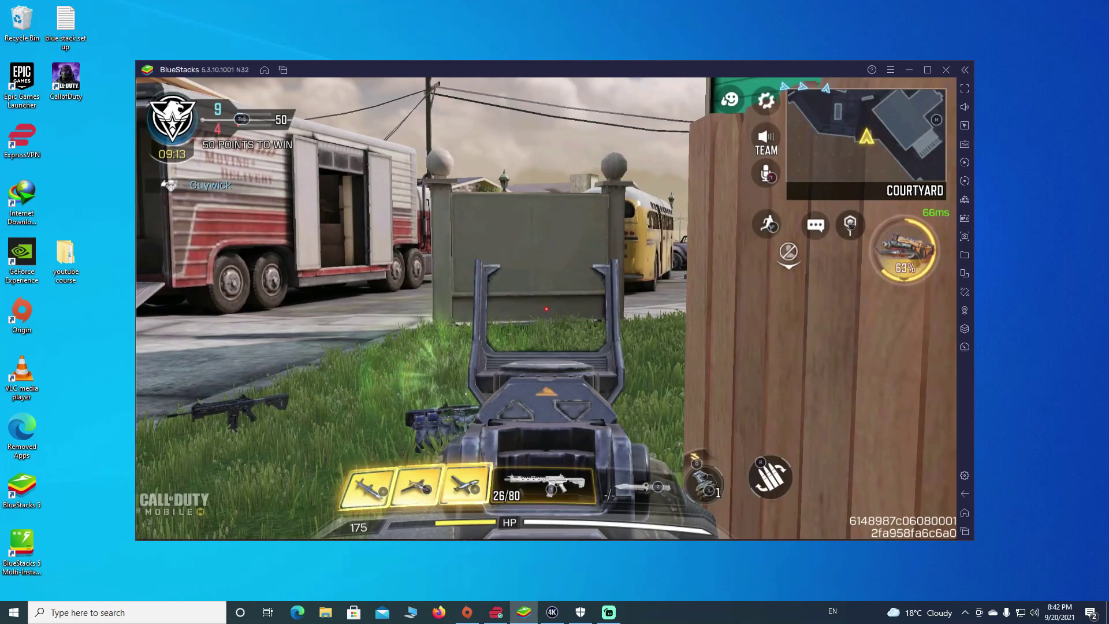
{"action": "left_click", "coordinate": [546, 309]}
{"action": "right_click", "coordinate": [546, 309]}
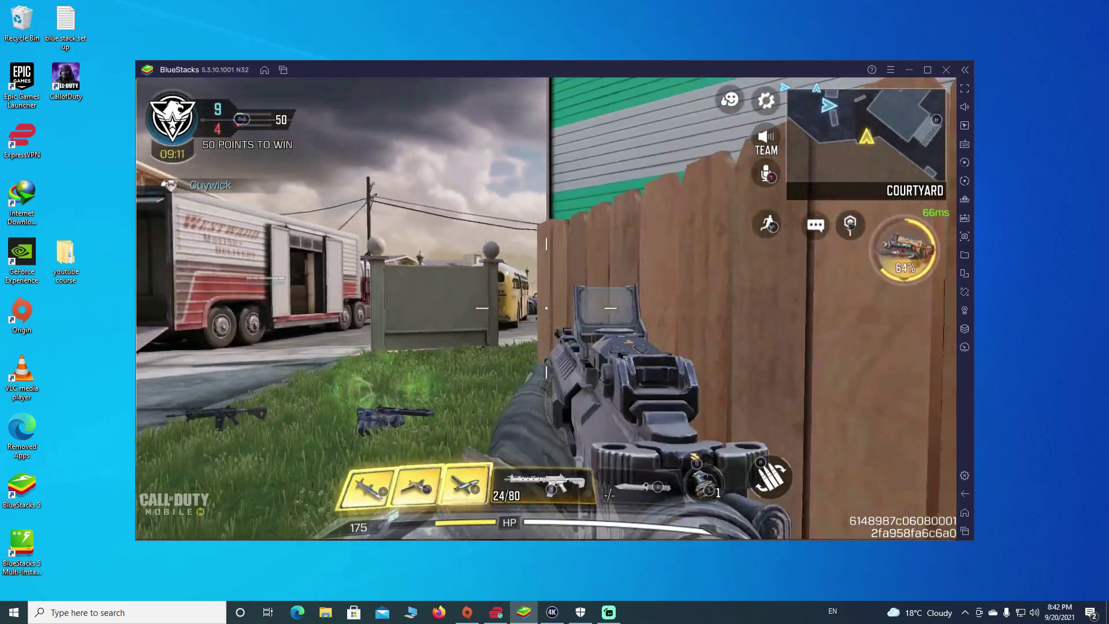
{"action": "key", "text": "r"}
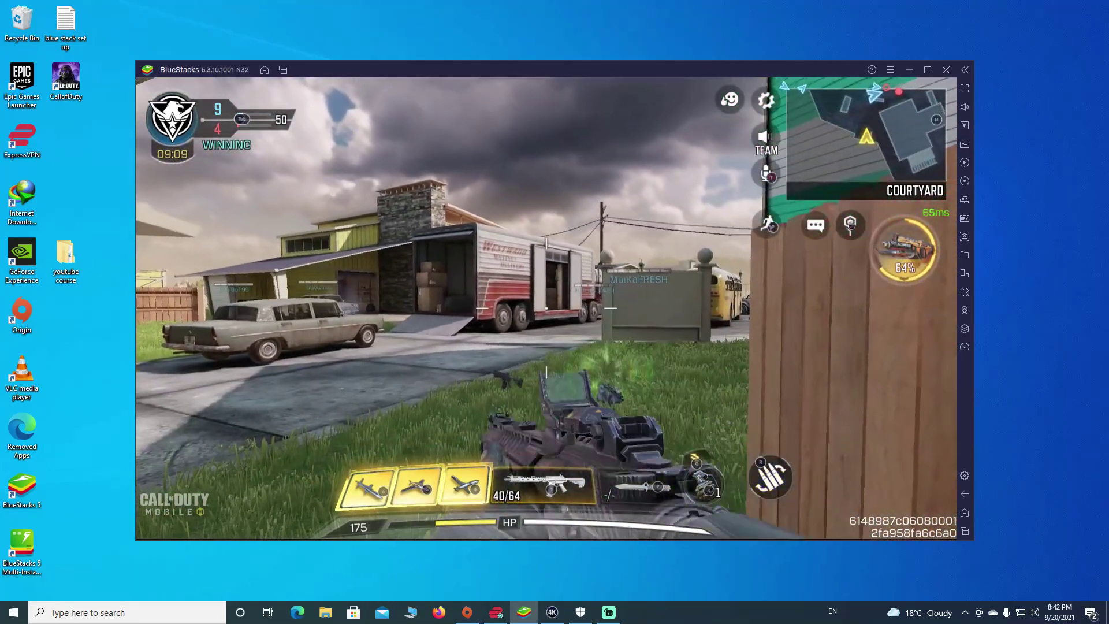
{"action": "key", "text": "4"}
{"action": "key", "text": "4"}
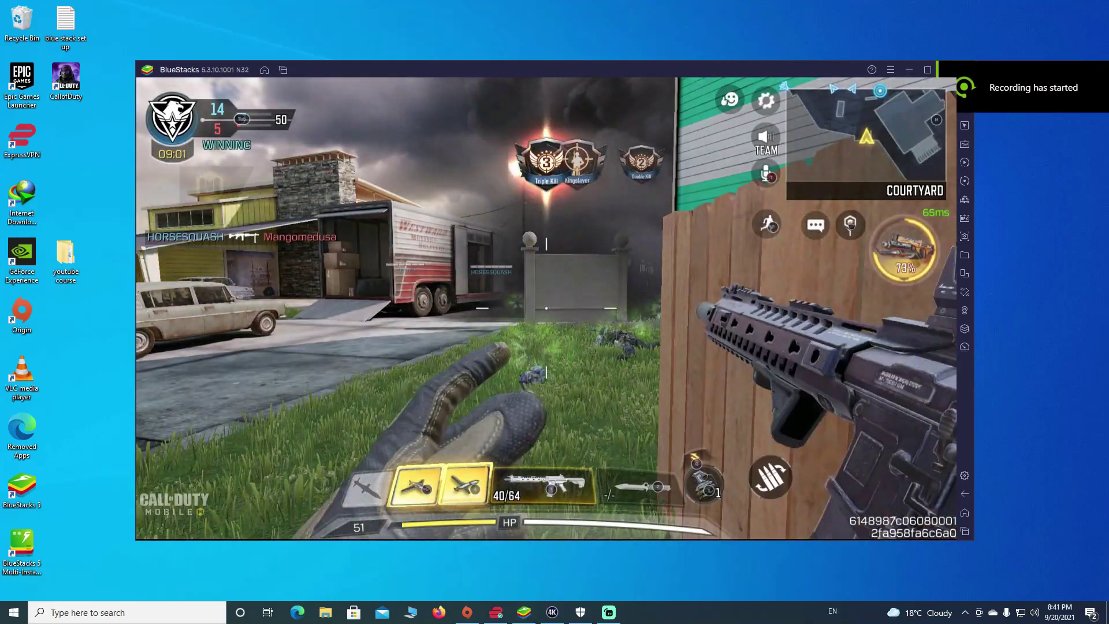
{"action": "key", "text": "w"}
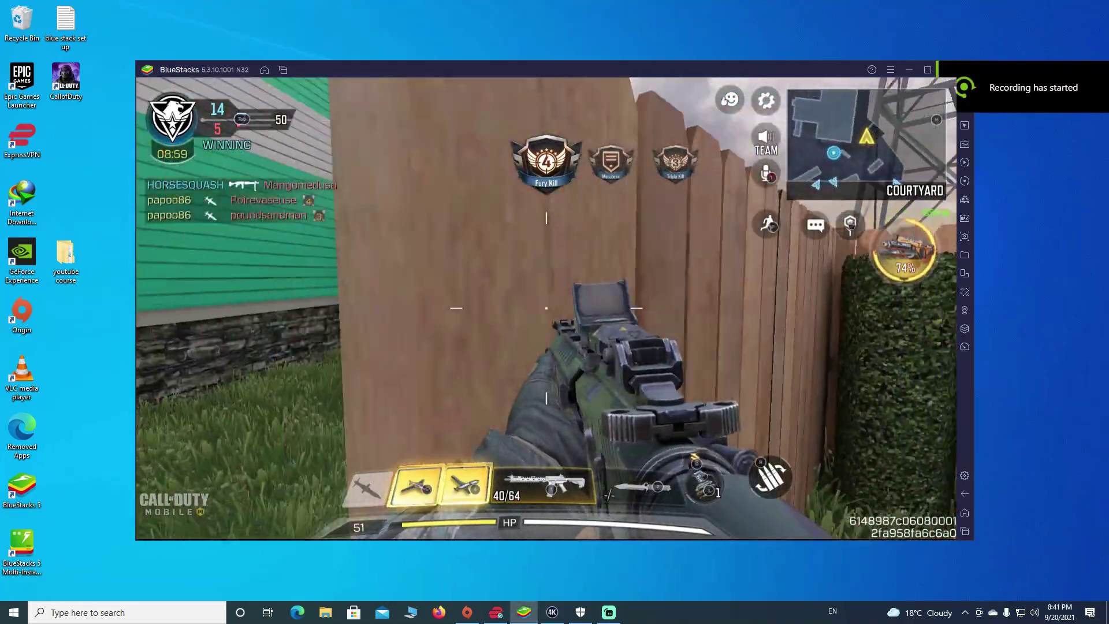
{"action": "right_click", "coordinate": [546, 308]}
{"action": "left_click", "coordinate": [546, 308]}
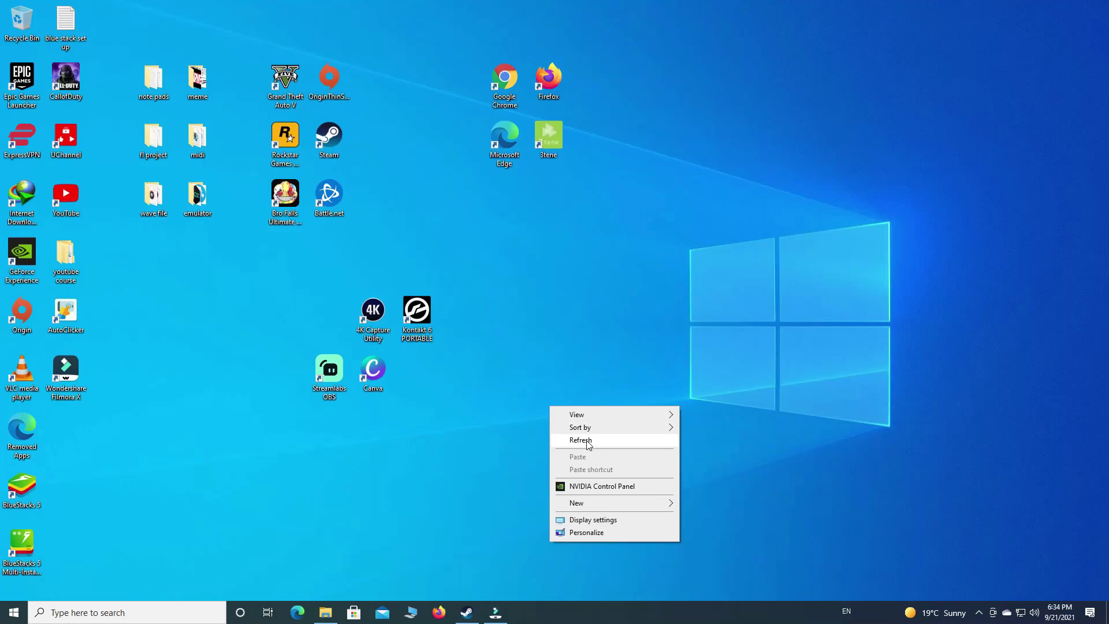
Step: Refresh the desktop, then open Task Manager's performance view to check the processor's virtualization status
{"action": "left_click", "coordinate": [584, 438]}
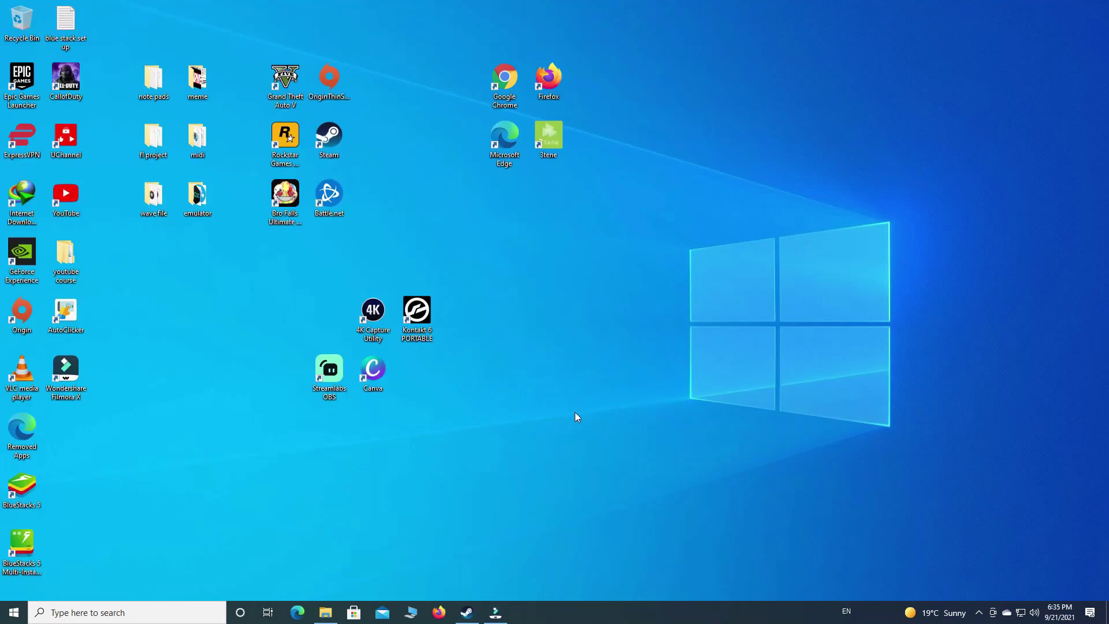
{"action": "key", "text": "ctrl+alt+Delete"}
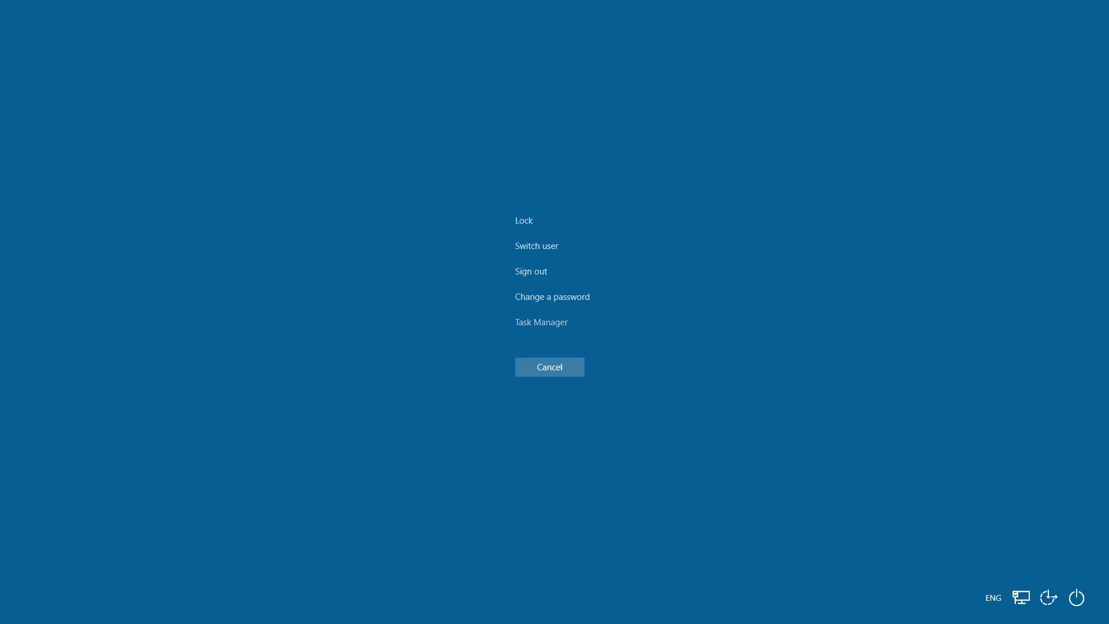
{"action": "left_click", "coordinate": [540, 322]}
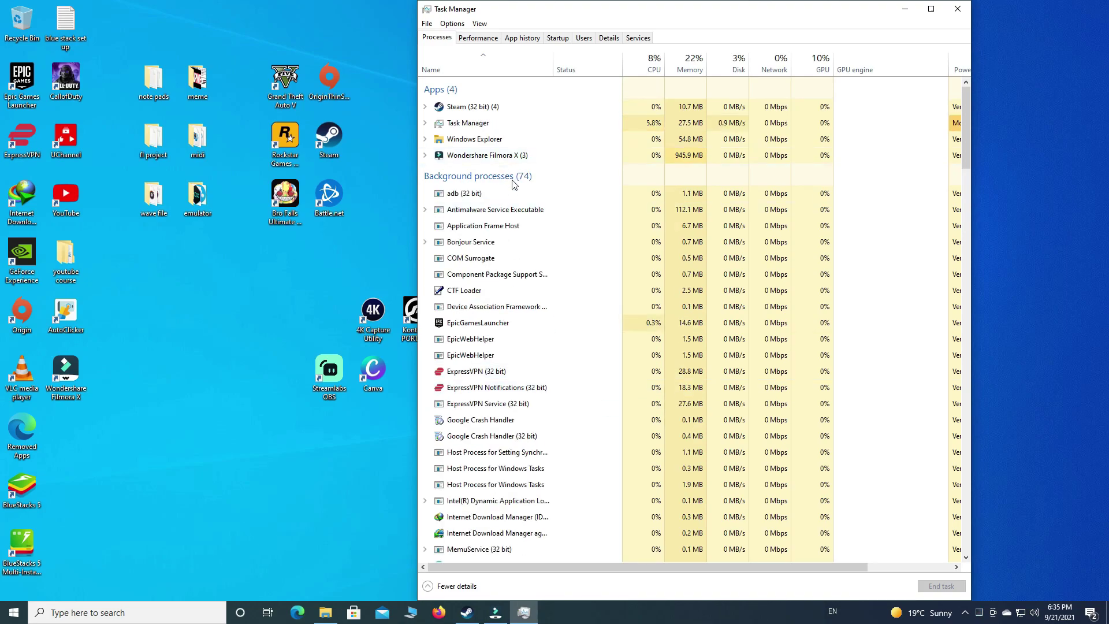
{"action": "left_click", "coordinate": [478, 38]}
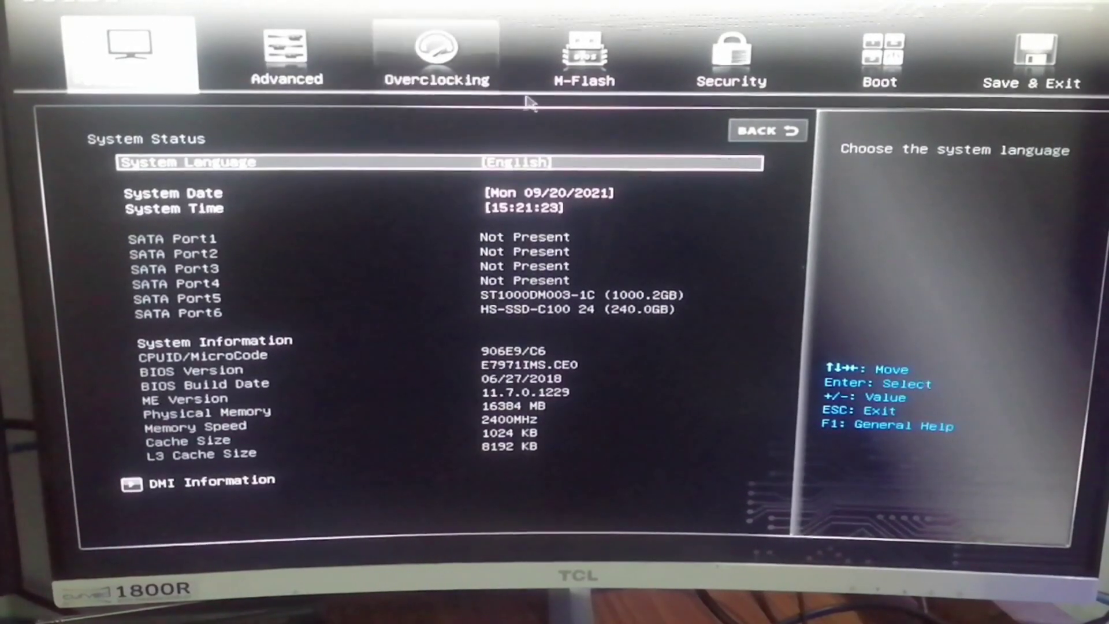
Step: Set Intel Virtualization Tech to Enabled in the BIOS overclocking CPU features and proceed to save and exit
{"action": "left_click", "coordinate": [427, 73]}
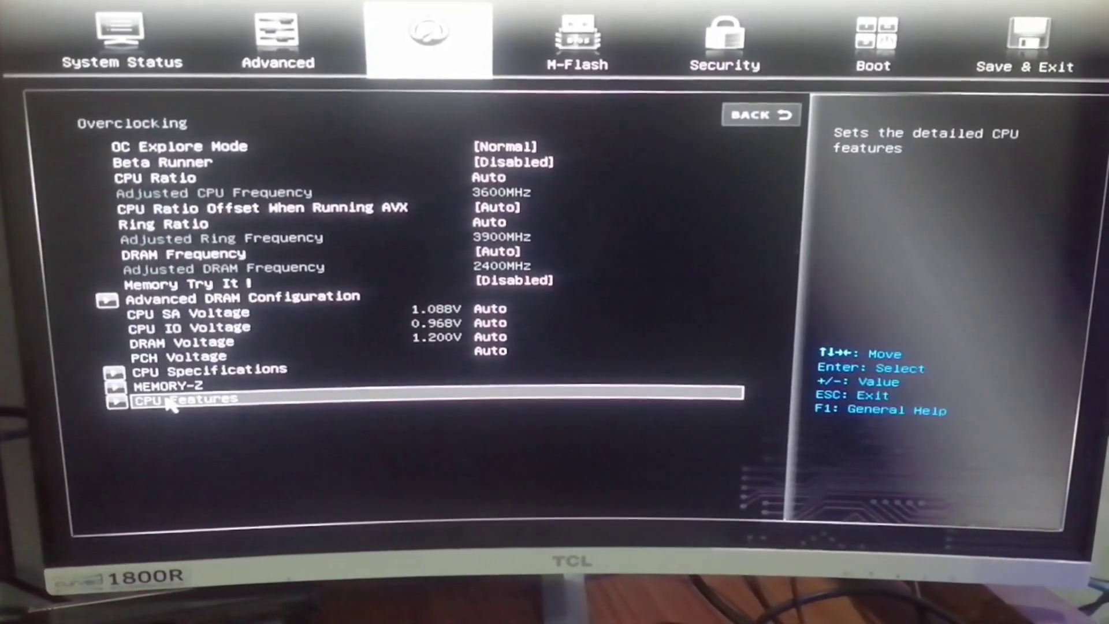
{"action": "left_click", "coordinate": [169, 407]}
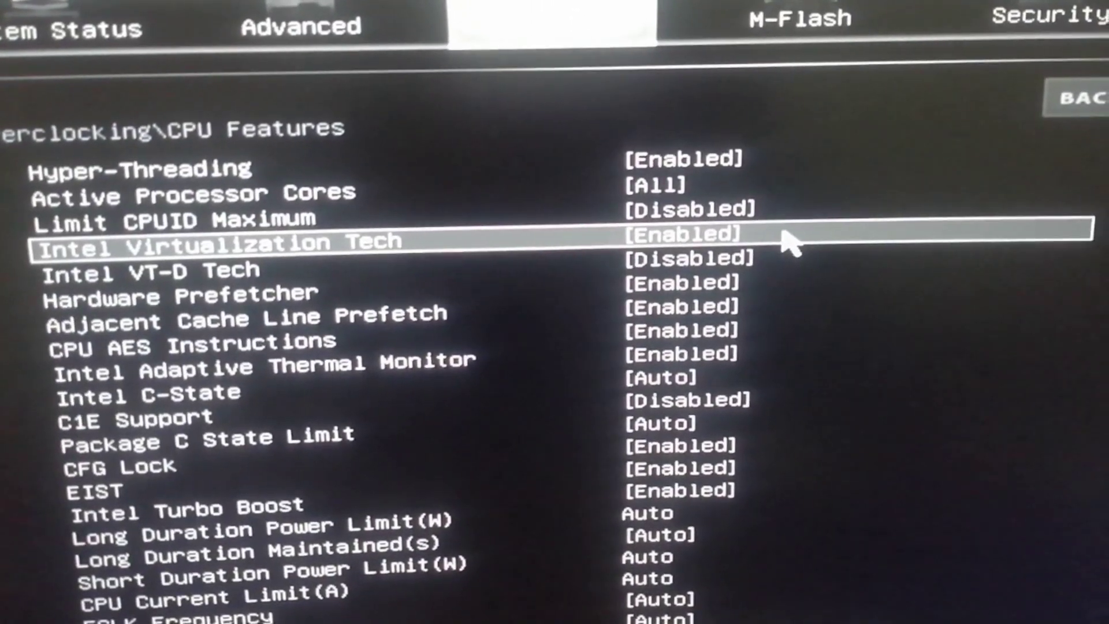
{"action": "left_click", "coordinate": [785, 236]}
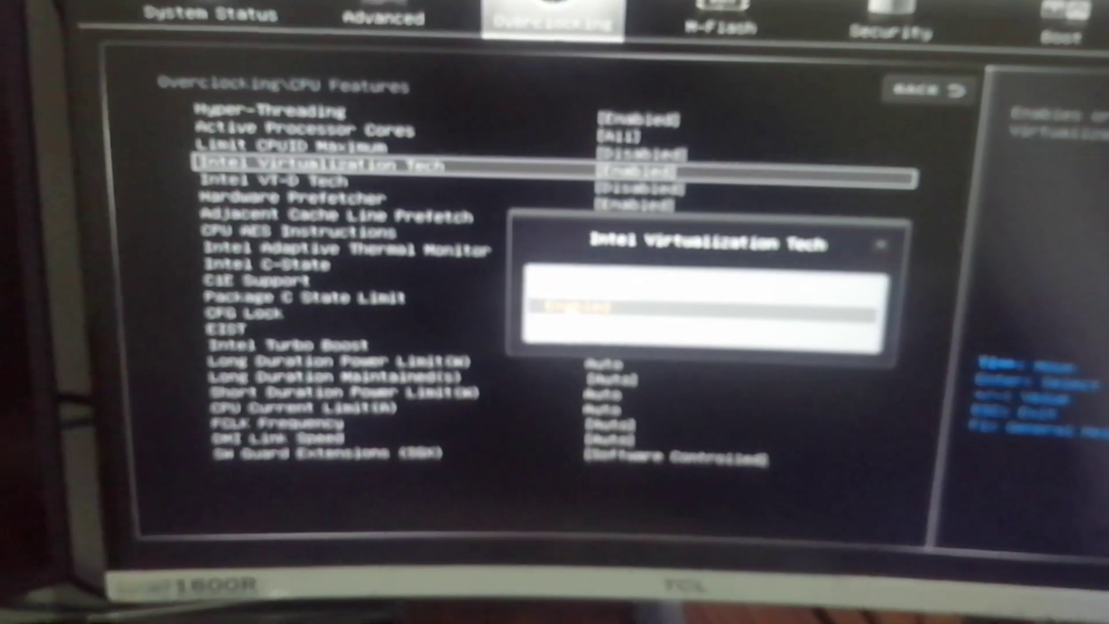
{"action": "left_click", "coordinate": [494, 323]}
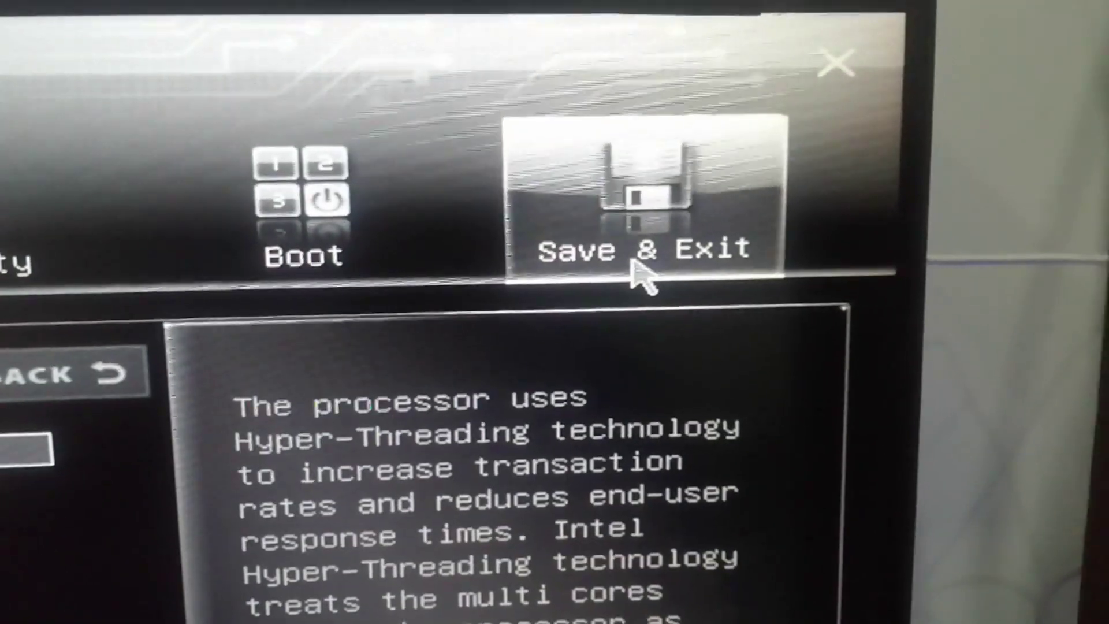
{"action": "left_click", "coordinate": [633, 261]}
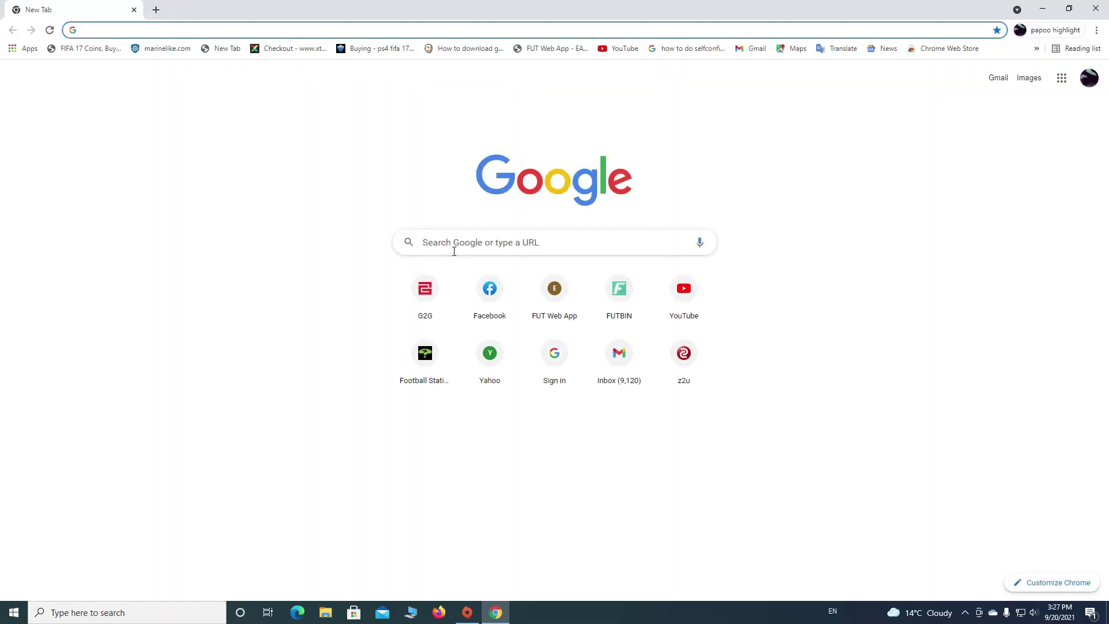
Step: Search Google for bluestacks and download the BlueStacks installer from the official bluestacks.com download page
{"action": "left_click", "coordinate": [454, 251]}
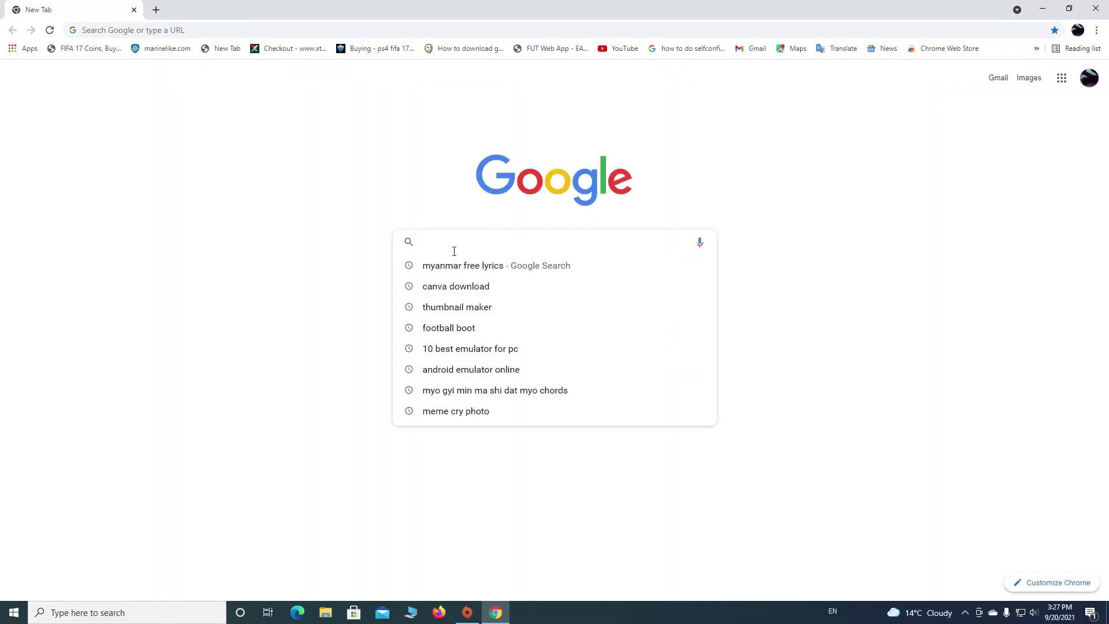
{"action": "type", "text": "bluestacks"}
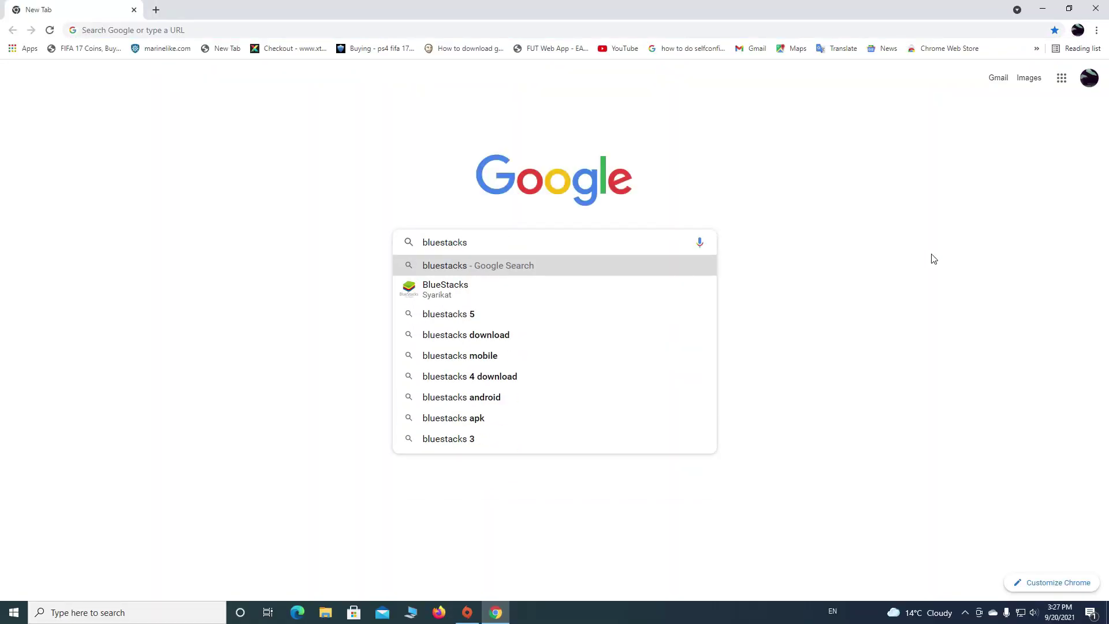
{"action": "left_click", "coordinate": [455, 291]}
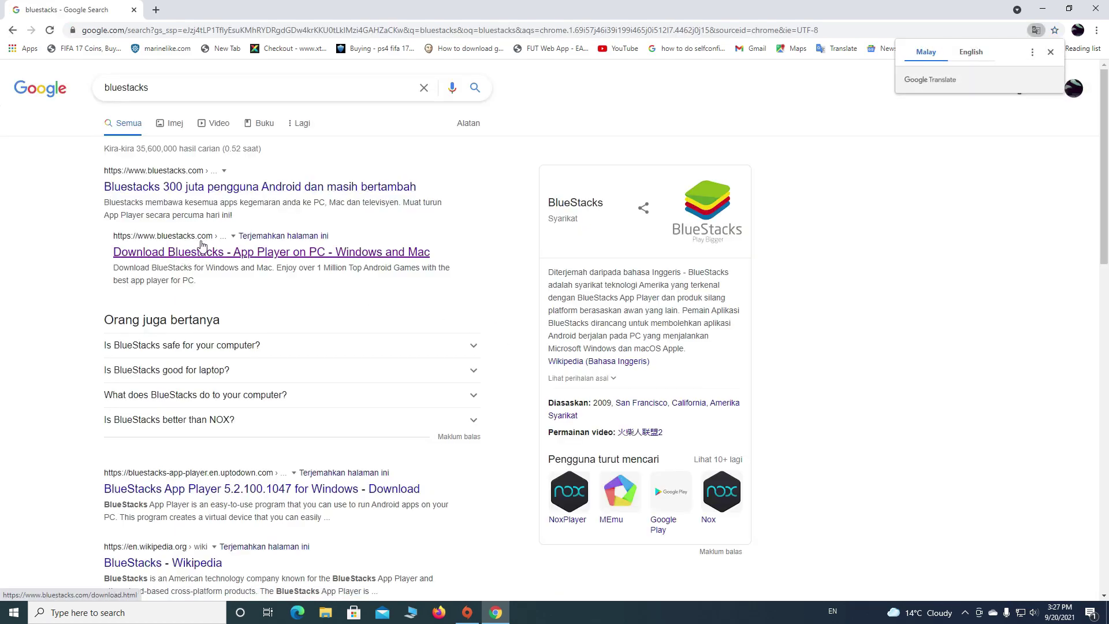
{"action": "left_click", "coordinate": [250, 257]}
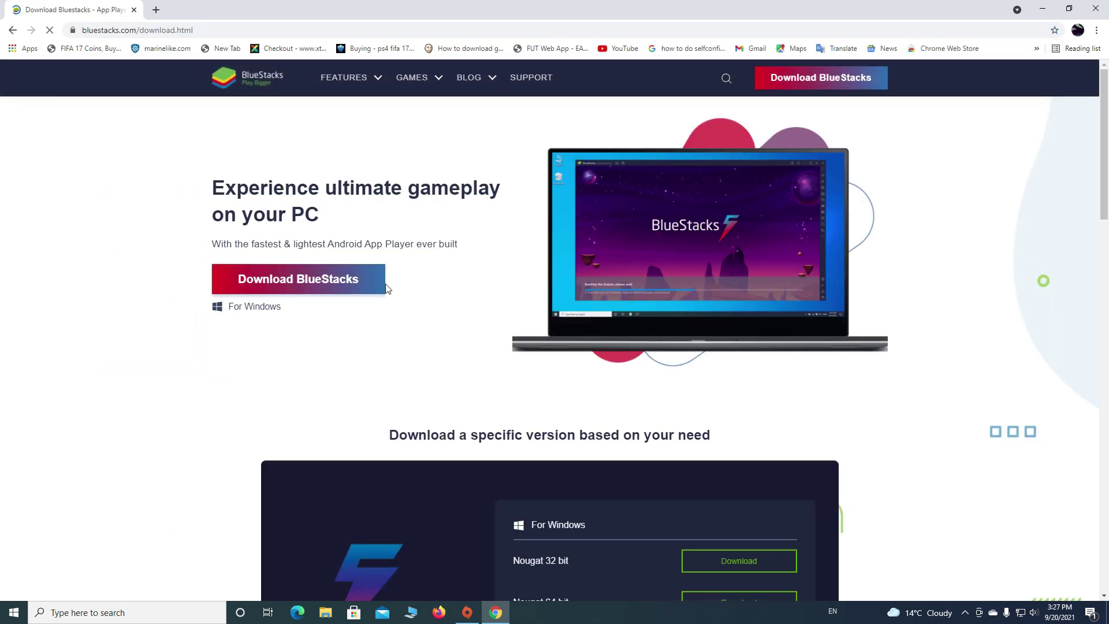
{"action": "left_click", "coordinate": [332, 288]}
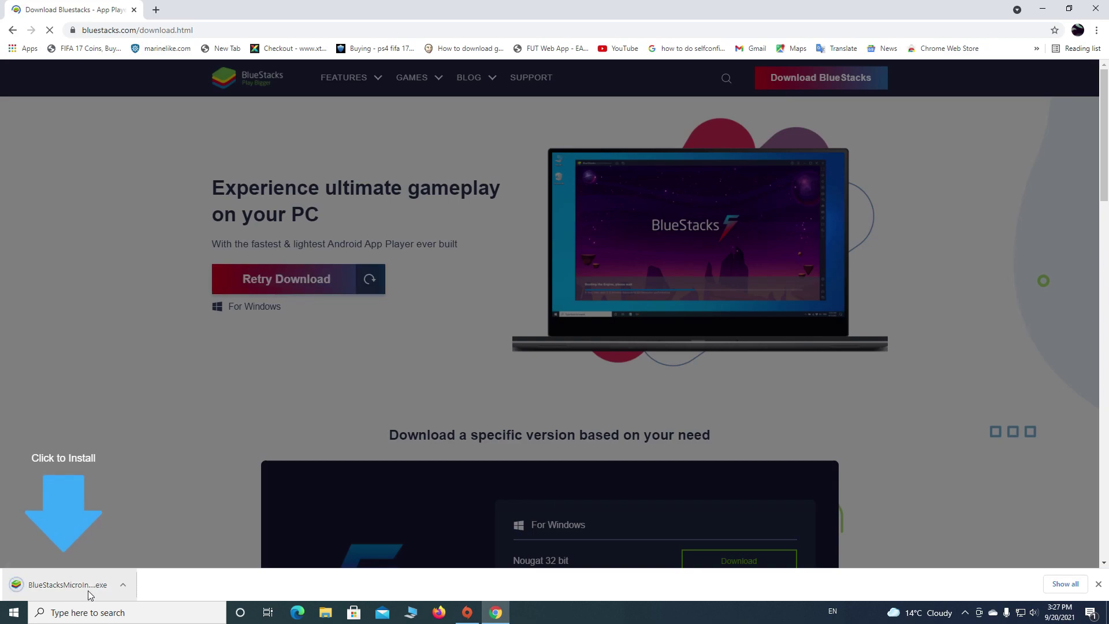
Step: Locate the downloaded BlueStacksMicroInstaller in its folder, run it and start the BlueStacks 5 installation
{"action": "left_click", "coordinate": [1096, 30]}
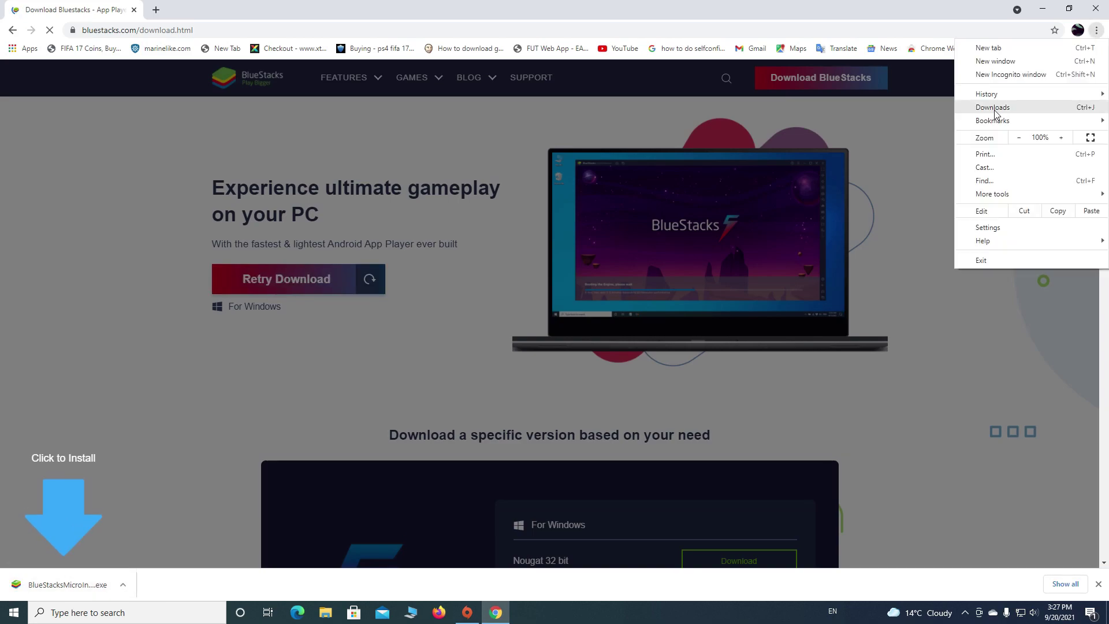
{"action": "left_click", "coordinate": [990, 106]}
{"action": "left_click", "coordinate": [445, 194]}
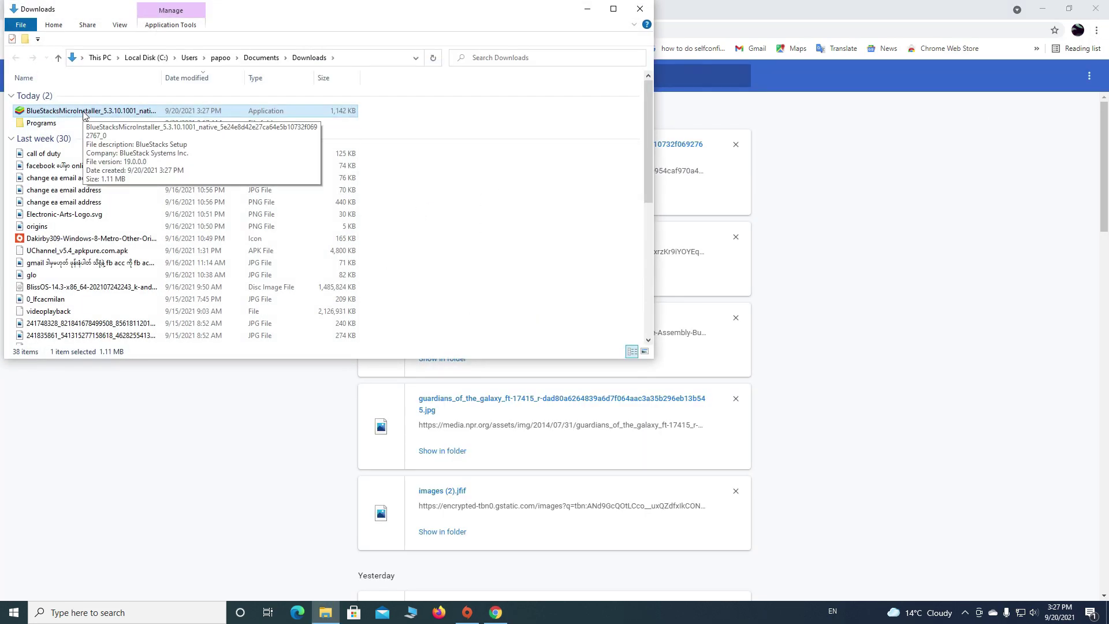
{"action": "double_click", "coordinate": [84, 111]}
{"action": "left_click", "coordinate": [495, 385]}
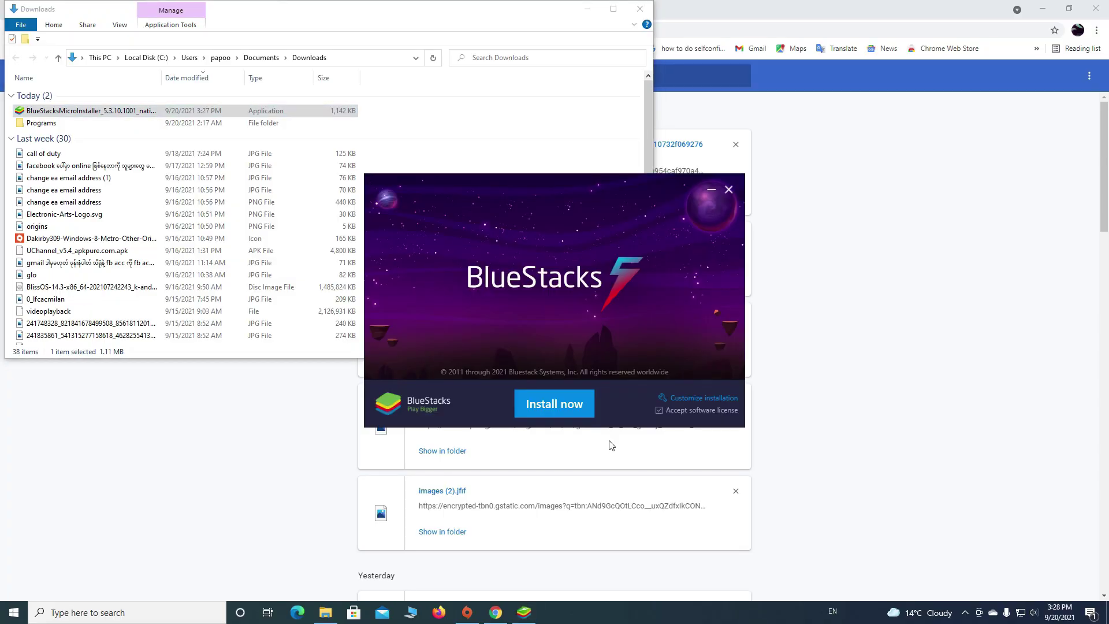
{"action": "left_click", "coordinate": [561, 410]}
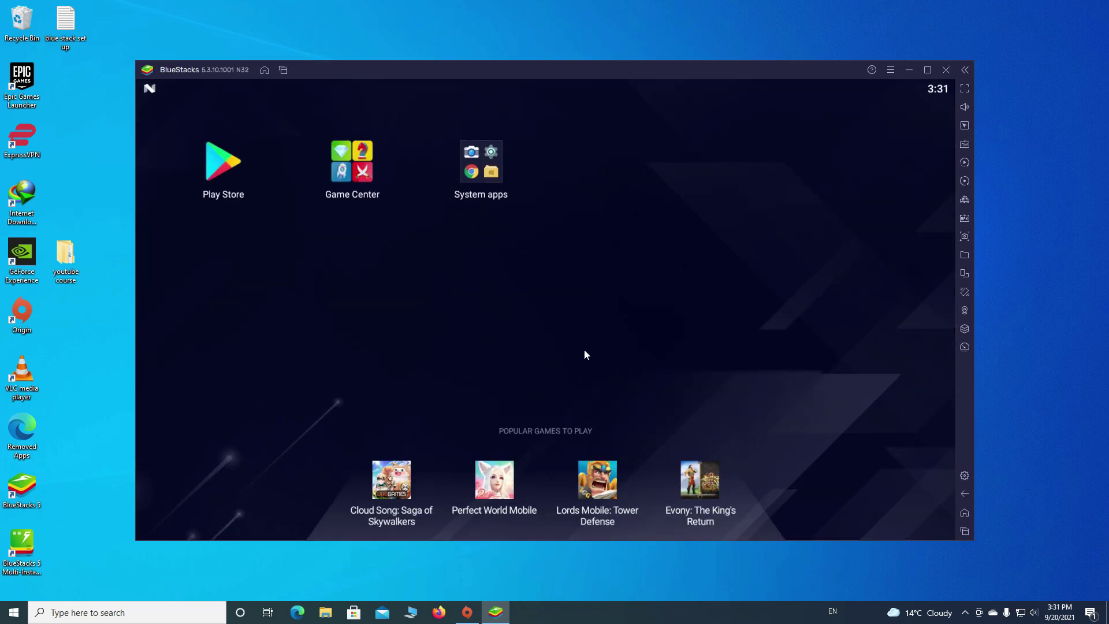
Step: Open the Play Store in BlueStacks, sign in with the Google account's e-mail and accept the Google terms
{"action": "left_click", "coordinate": [227, 167]}
{"action": "left_click", "coordinate": [550, 410]}
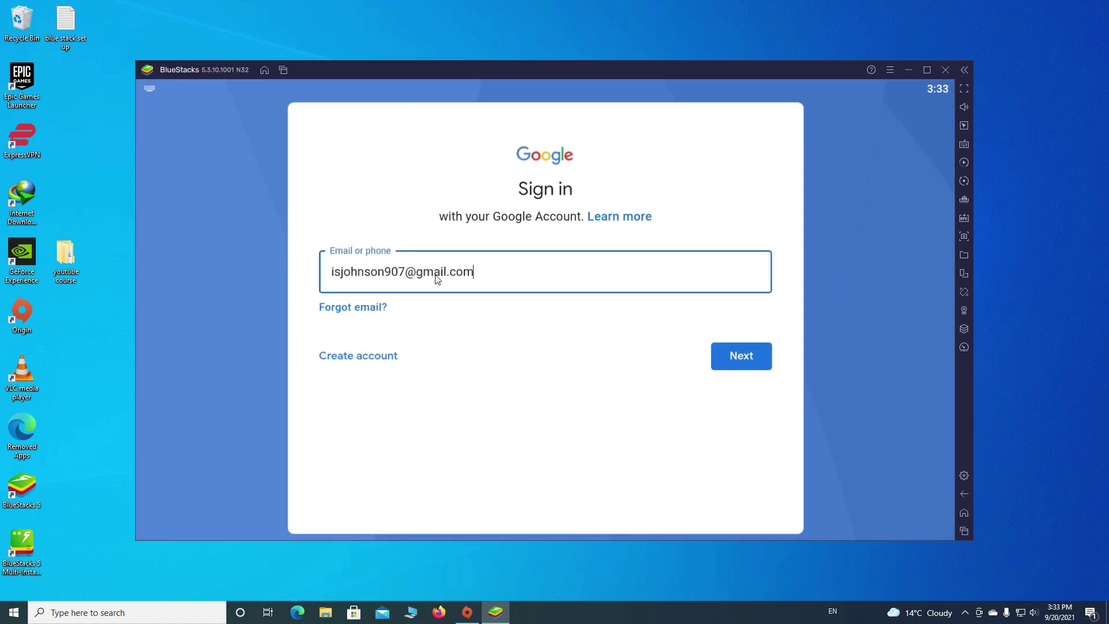
{"action": "left_click", "coordinate": [745, 361]}
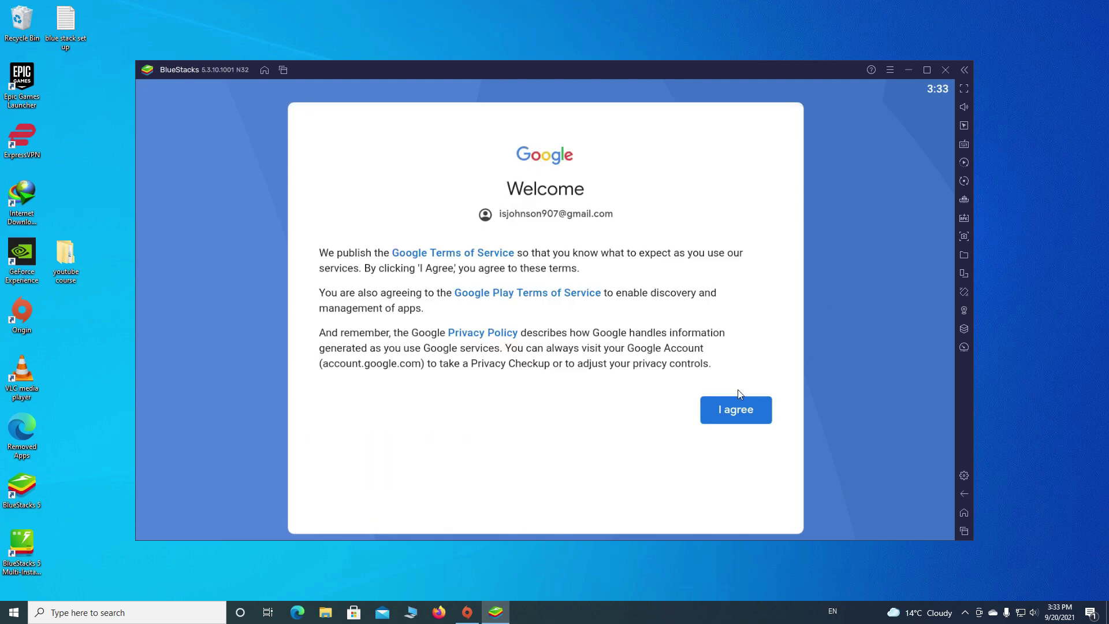
{"action": "left_click", "coordinate": [729, 418]}
{"action": "left_click", "coordinate": [753, 507]}
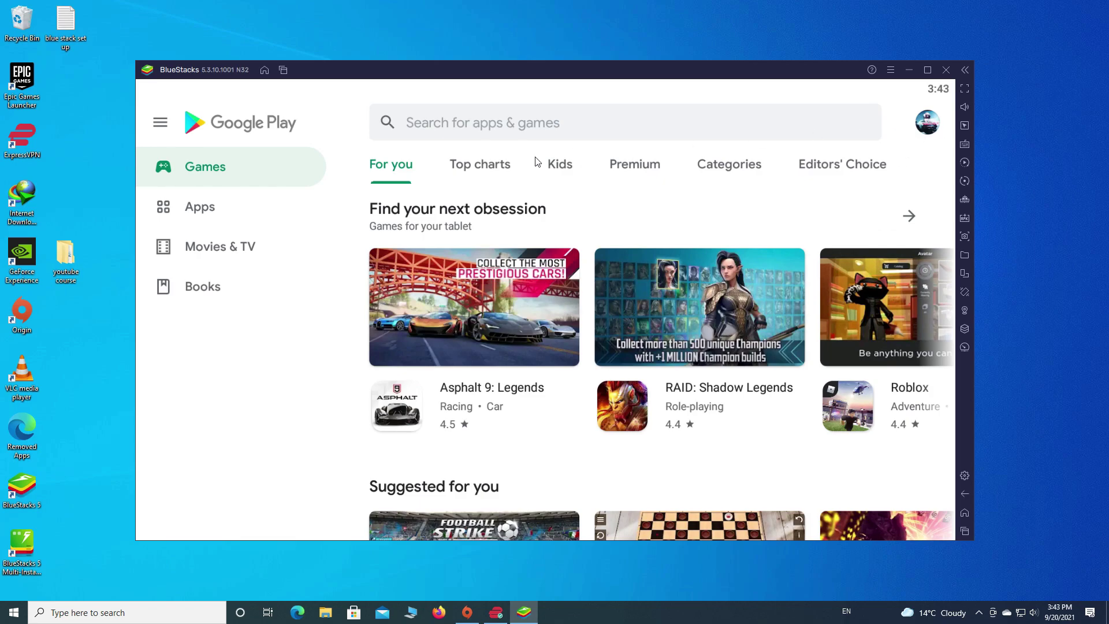
Step: Search the Play Store for call of duty and install Call of Duty: Mobile
{"action": "left_click", "coordinate": [453, 127]}
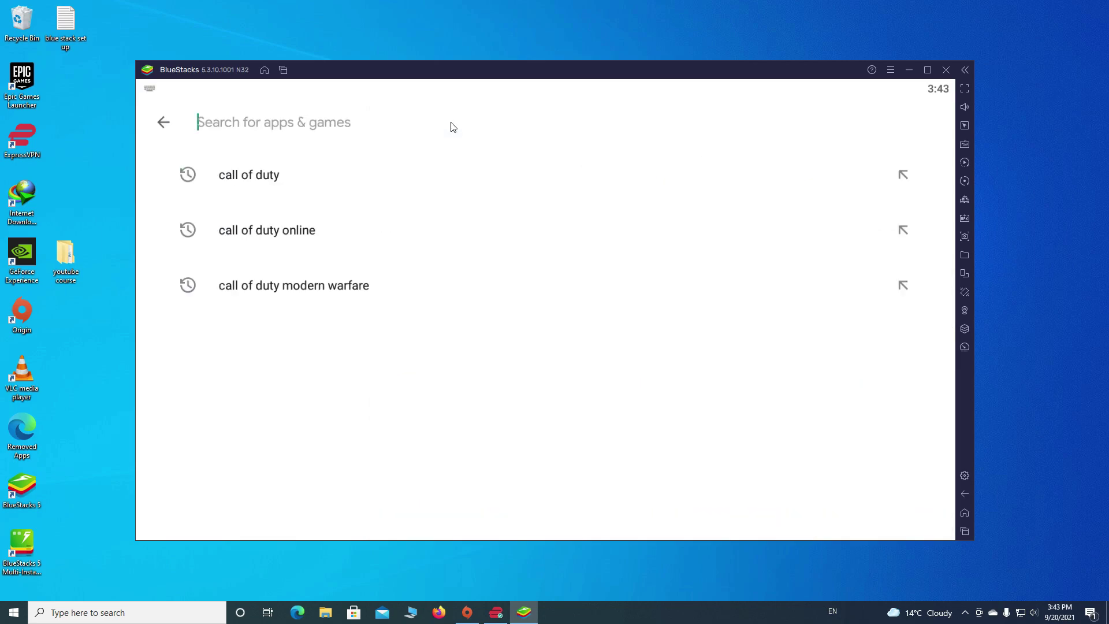
{"action": "left_click", "coordinate": [256, 183]}
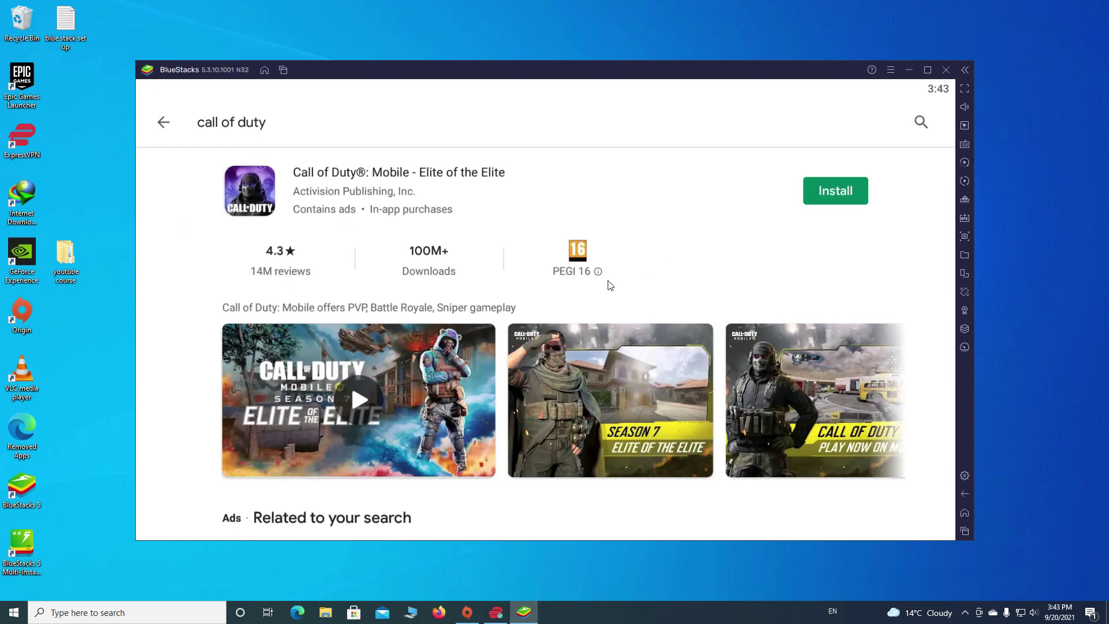
{"action": "left_click", "coordinate": [829, 195]}
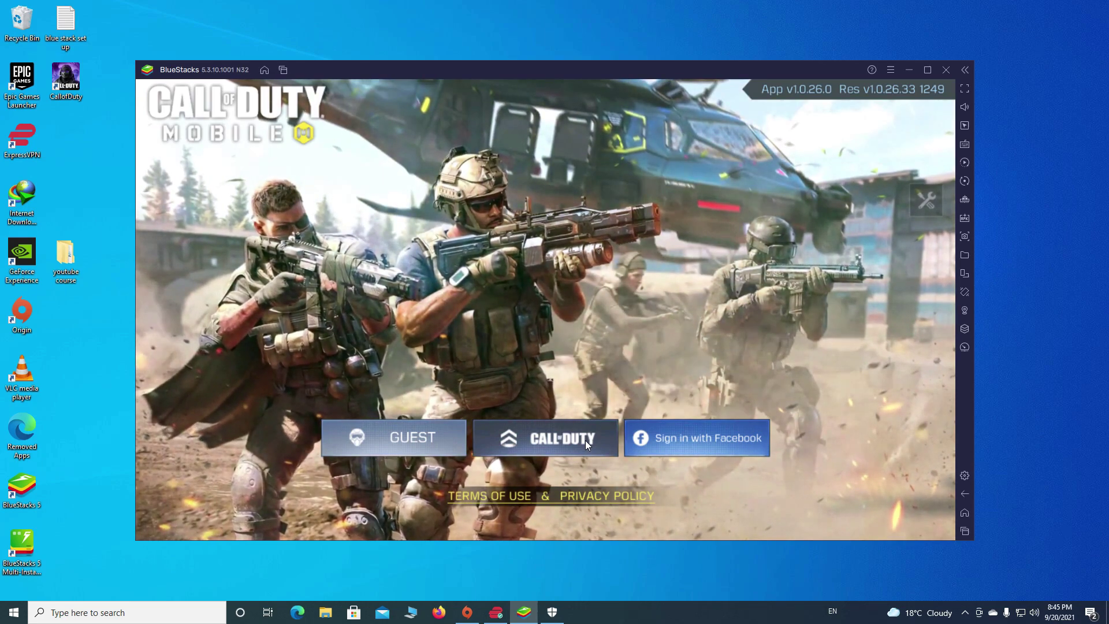
Step: Choose to sign in with a Call of Duty account and open its login form
{"action": "left_click", "coordinate": [585, 440]}
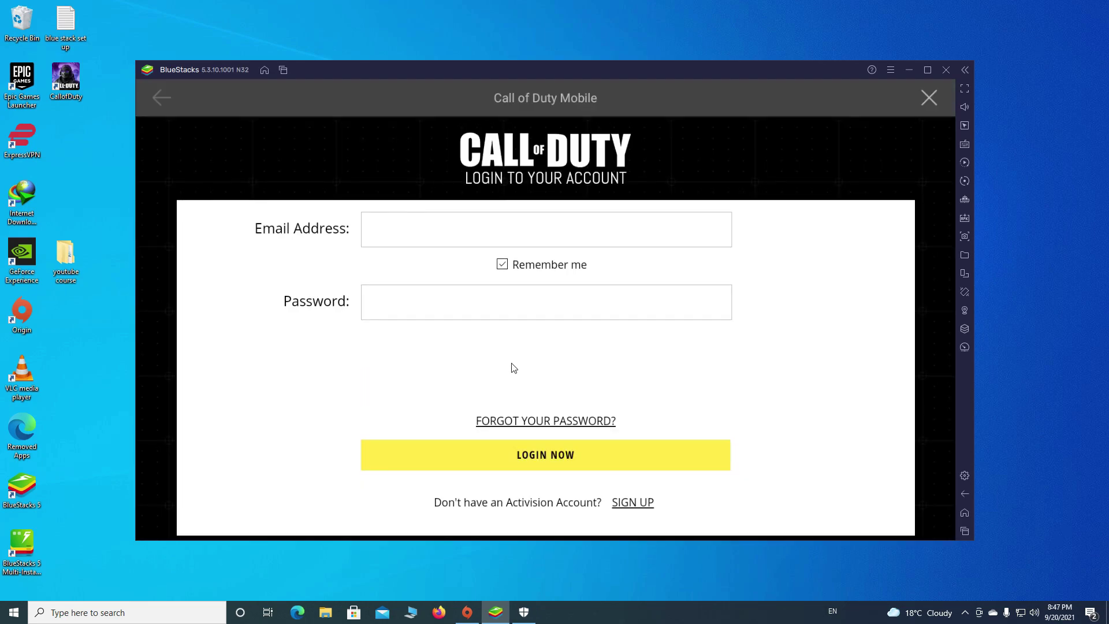
{"action": "scroll", "coordinate": [605, 392], "scroll_direction": "down", "scroll_amount": 1}
{"action": "scroll", "coordinate": [521, 355], "scroll_direction": "up", "scroll_amount": 1}
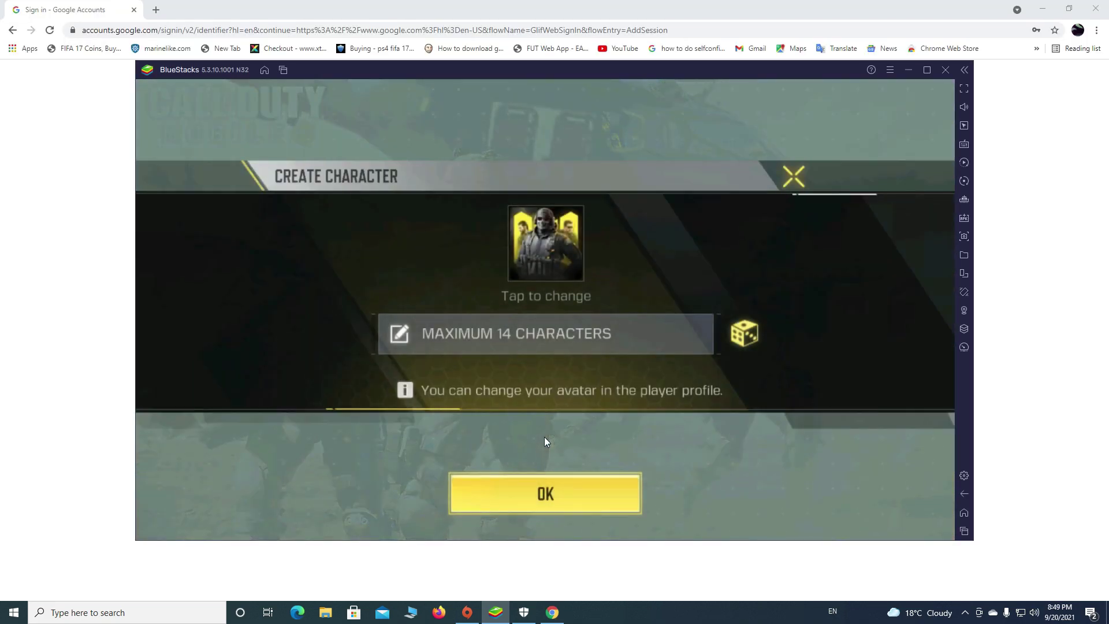
Step: Create the game character with the name papoo86 and continue past the received M4 weapon
{"action": "left_click", "coordinate": [507, 334]}
{"action": "type", "text": "papoo86"}
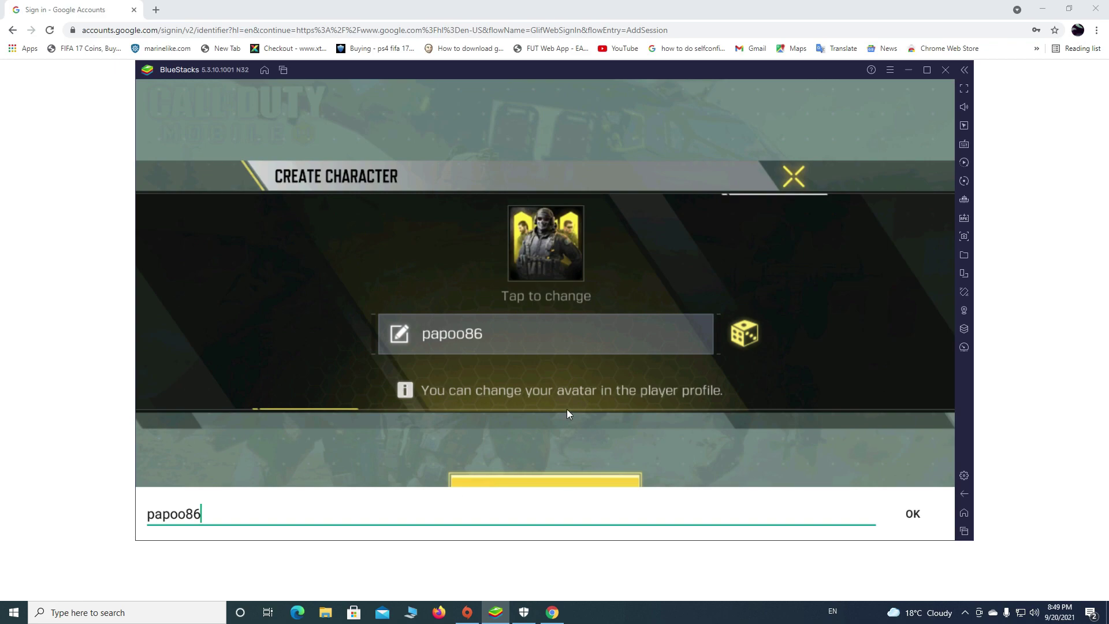
{"action": "key", "text": "Return"}
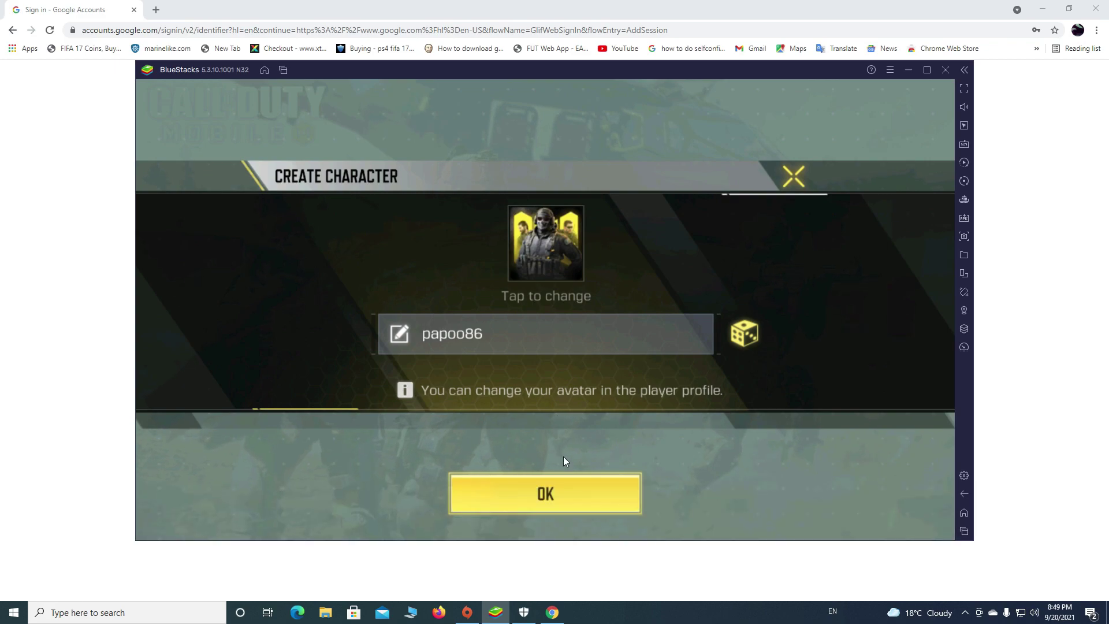
{"action": "left_click", "coordinate": [568, 484]}
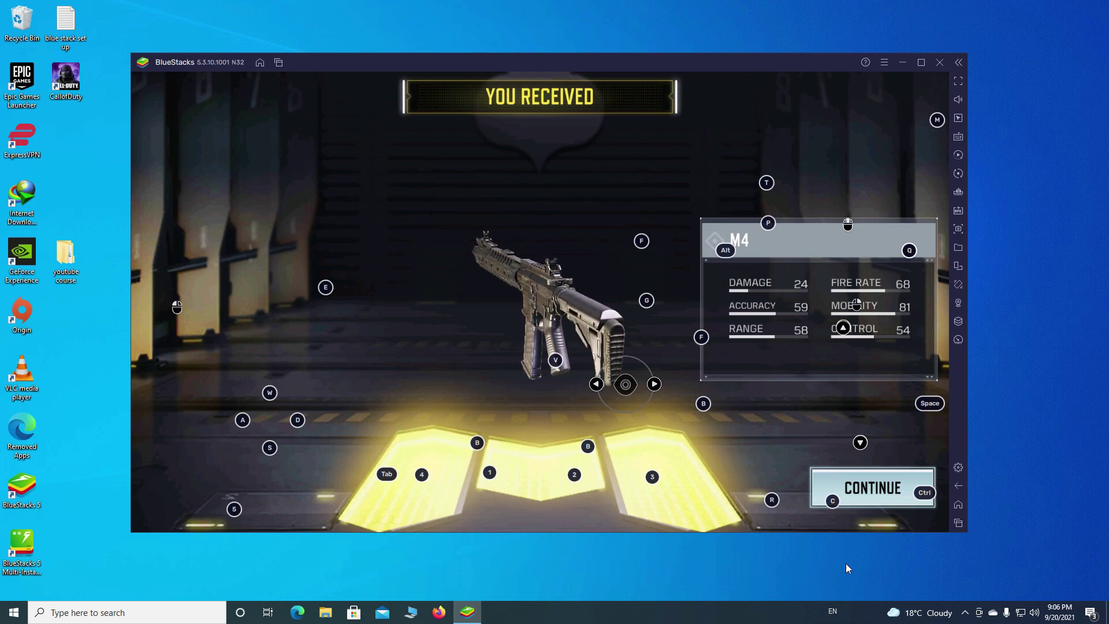
{"action": "left_click", "coordinate": [882, 492]}
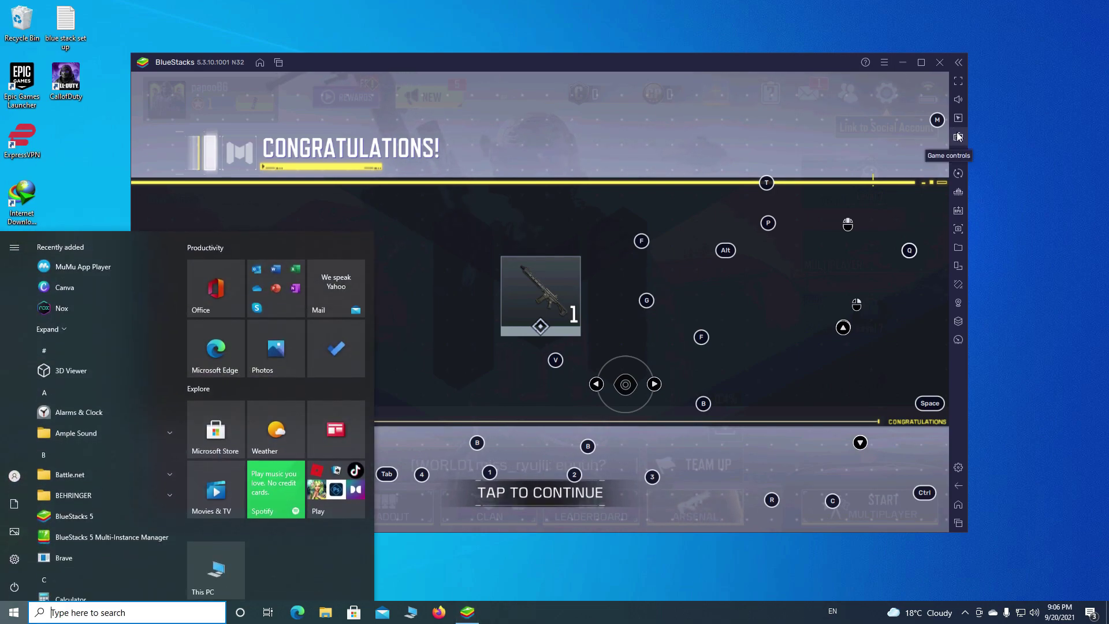
Step: Turn off the BlueStacks game controls, switch the game to fullscreen and dismiss the congratulations reward
{"action": "left_click", "coordinate": [958, 136]}
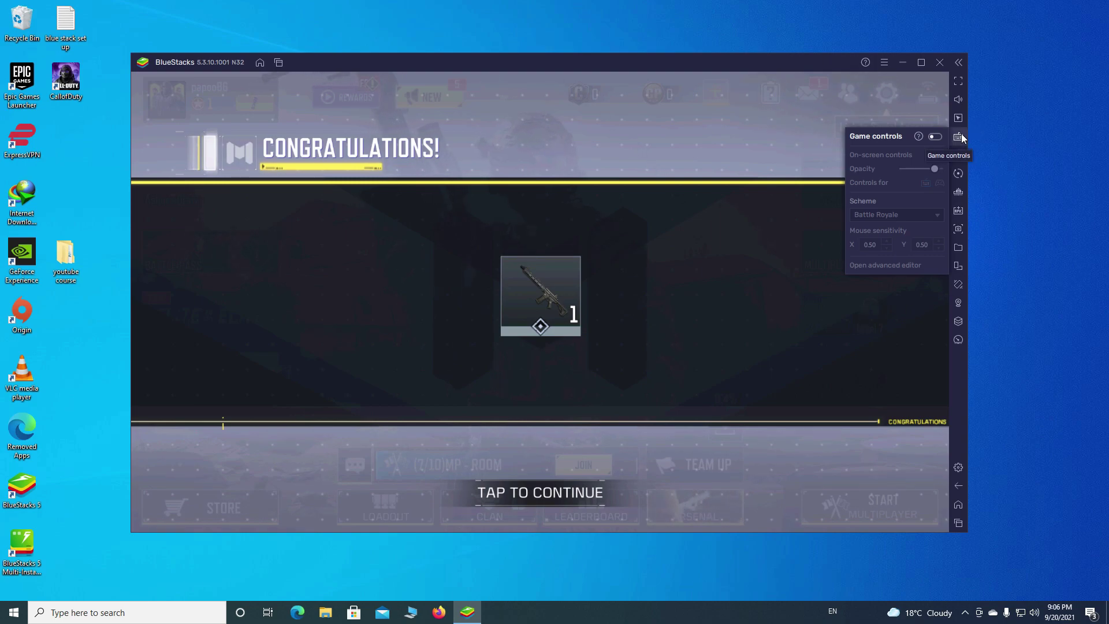
{"action": "left_click", "coordinate": [958, 82]}
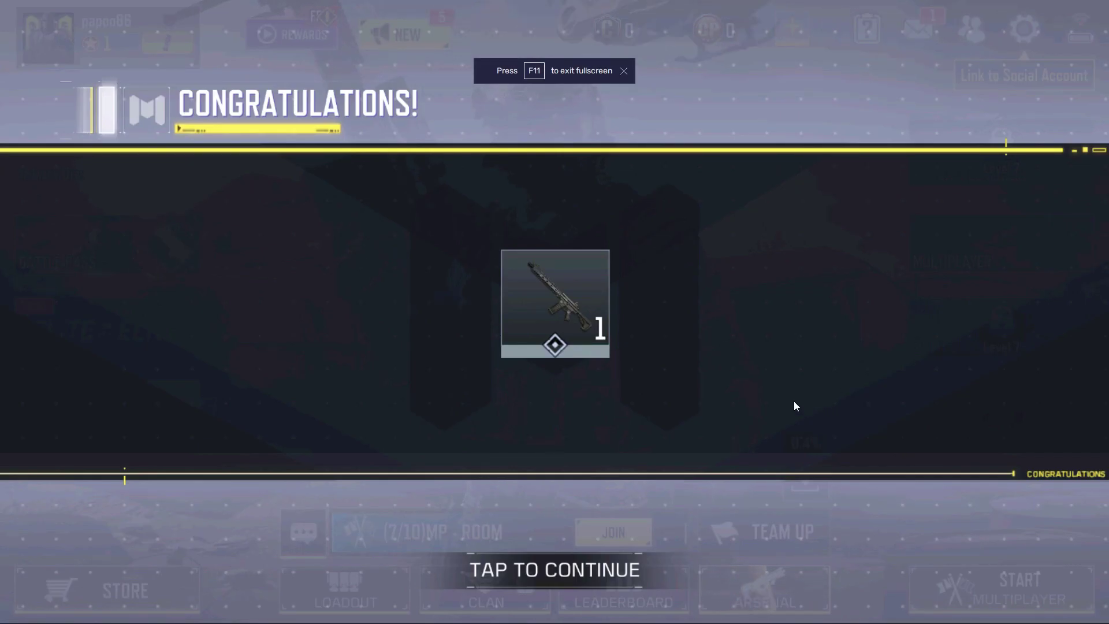
{"action": "left_click", "coordinate": [550, 572]}
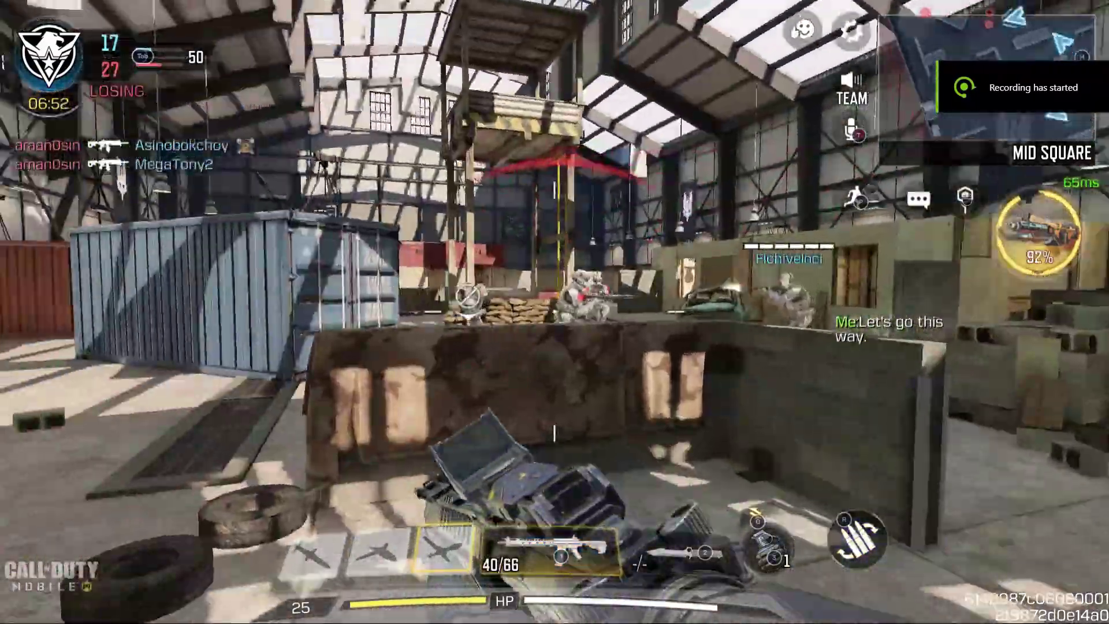
{"action": "right_click", "coordinate": [555, 312]}
{"action": "left_click", "coordinate": [554, 311]}
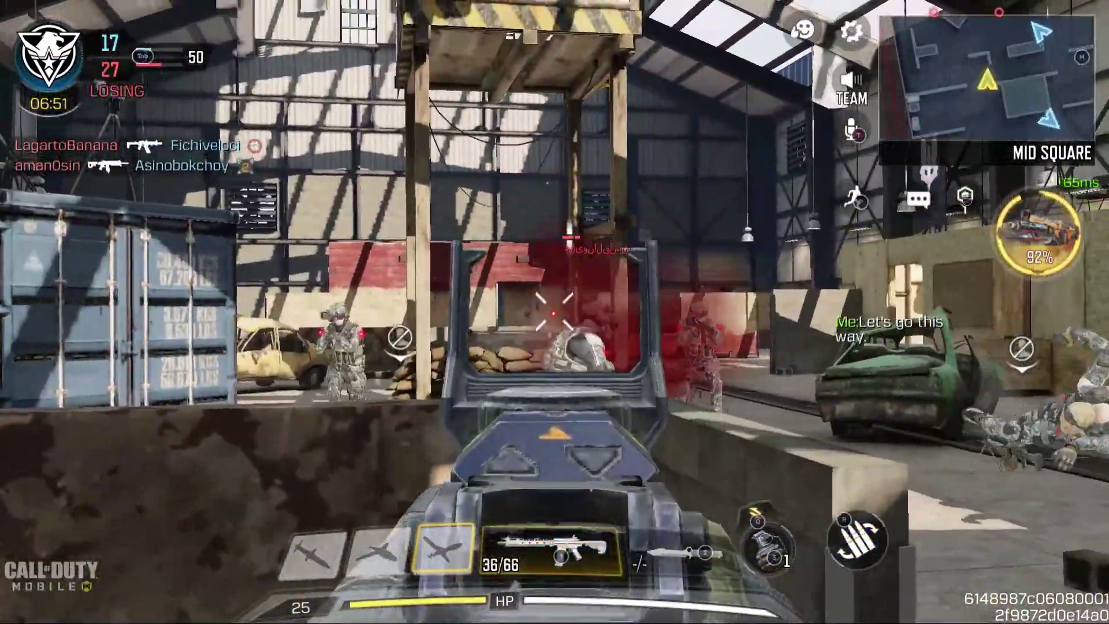
{"action": "right_click", "coordinate": [555, 312]}
{"action": "left_click", "coordinate": [555, 312]}
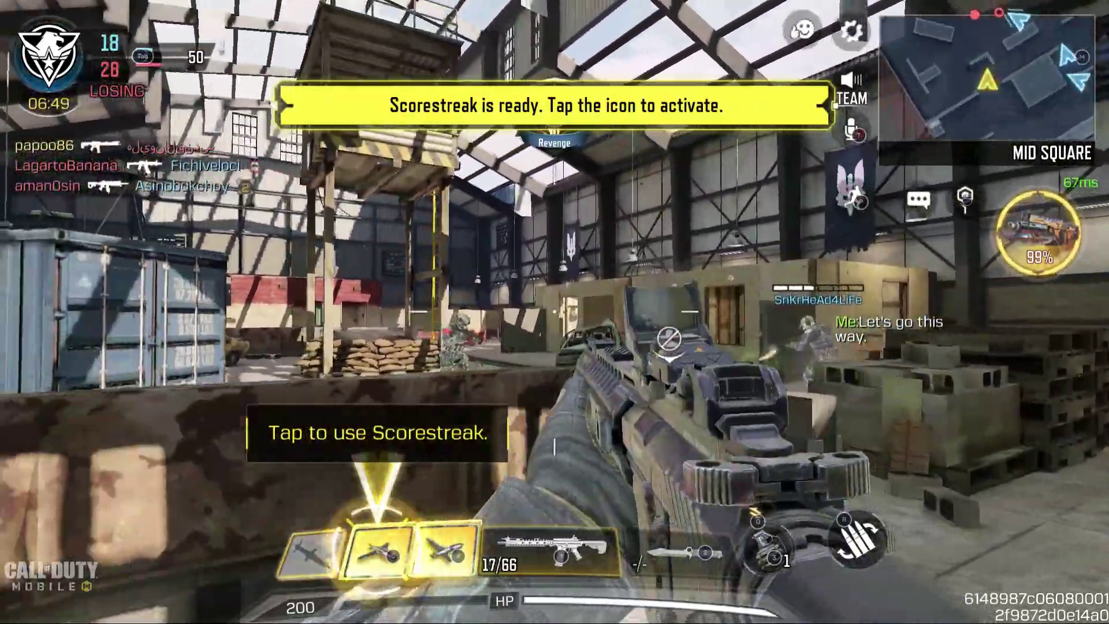
{"action": "right_click", "coordinate": [554, 312]}
{"action": "left_click", "coordinate": [554, 312]}
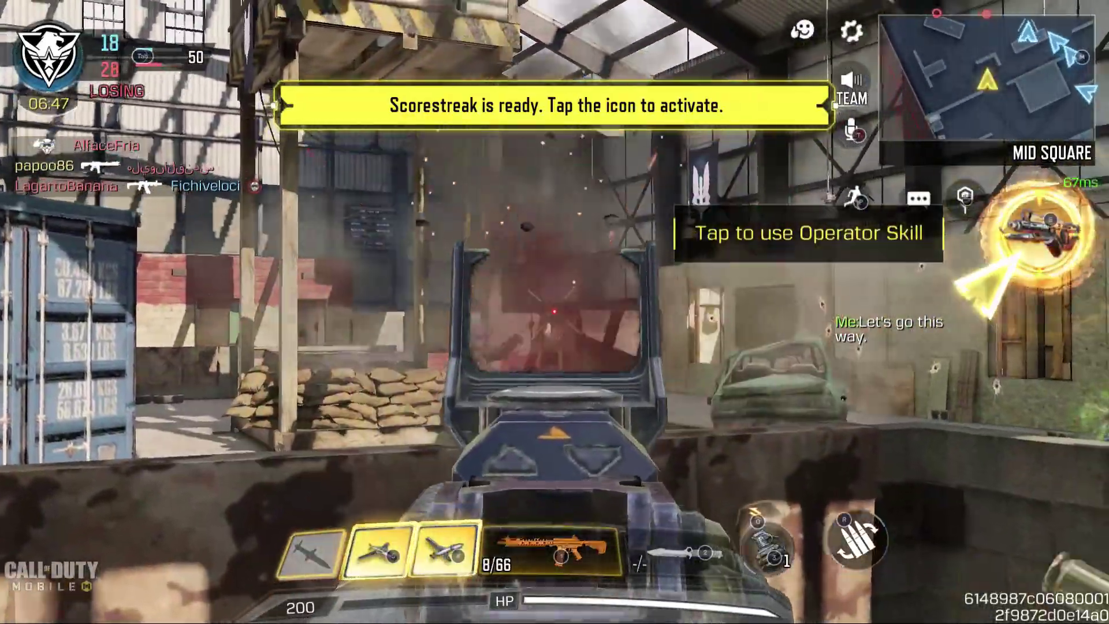
{"action": "right_click", "coordinate": [555, 312]}
{"action": "key", "text": "a"}
{"action": "key", "text": "r"}
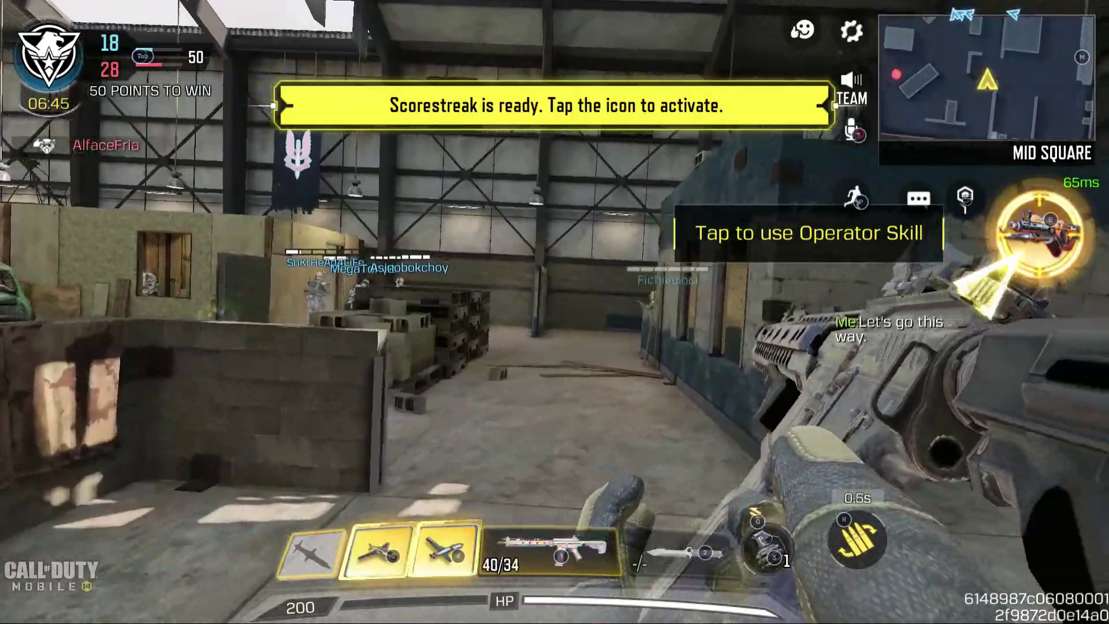
{"action": "key", "text": "w"}
{"action": "right_click", "coordinate": [554, 312]}
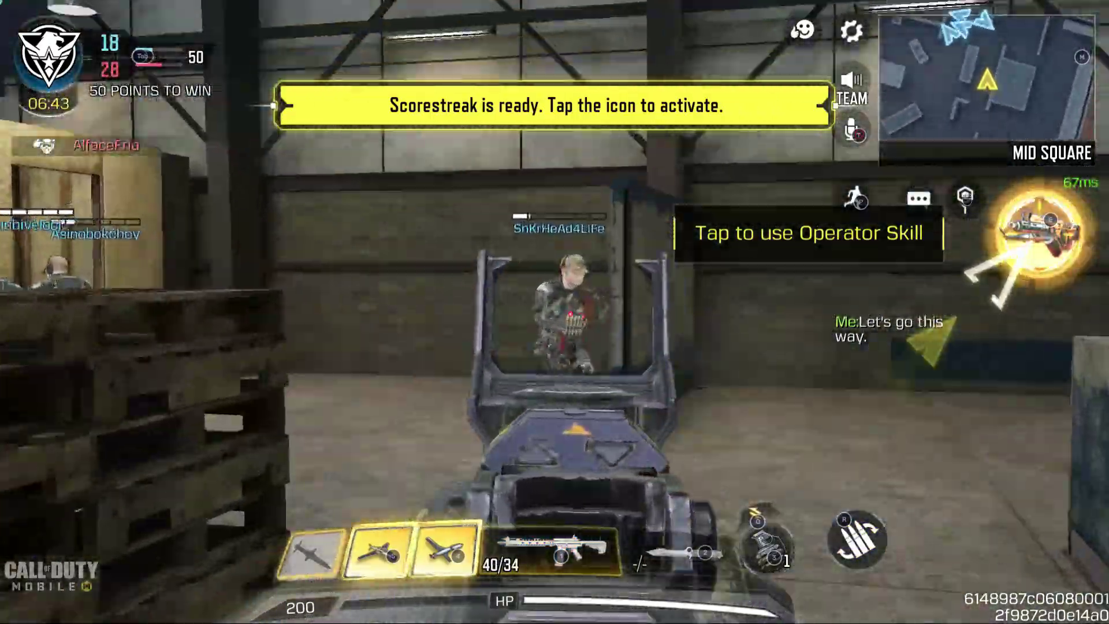
{"action": "left_click", "coordinate": [555, 312]}
{"action": "left_click", "coordinate": [554, 312]}
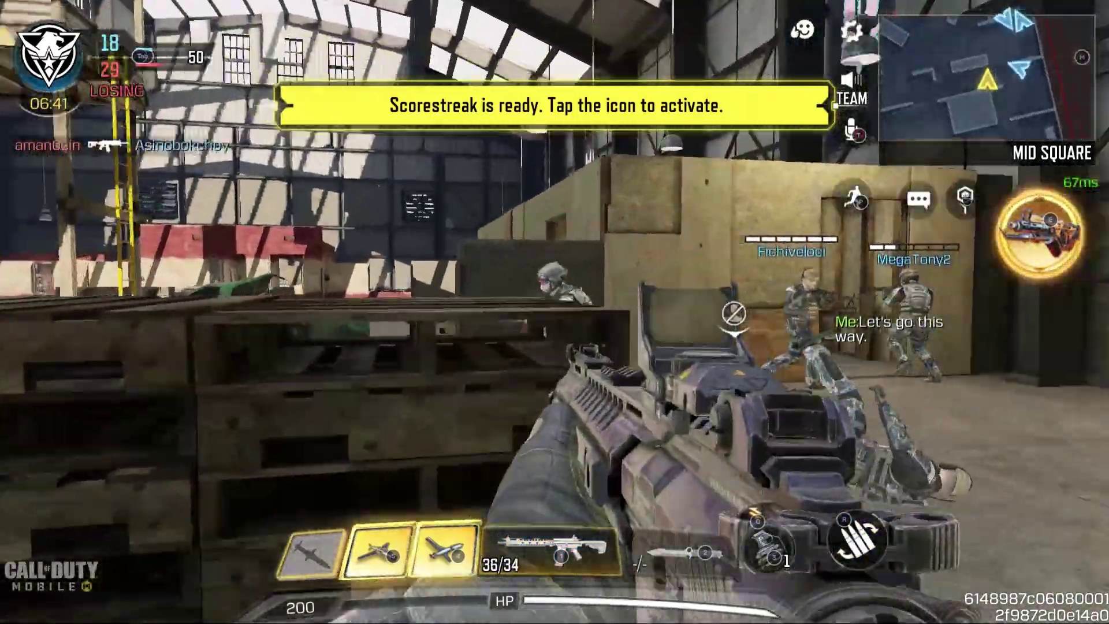
{"action": "left_click", "coordinate": [554, 312]}
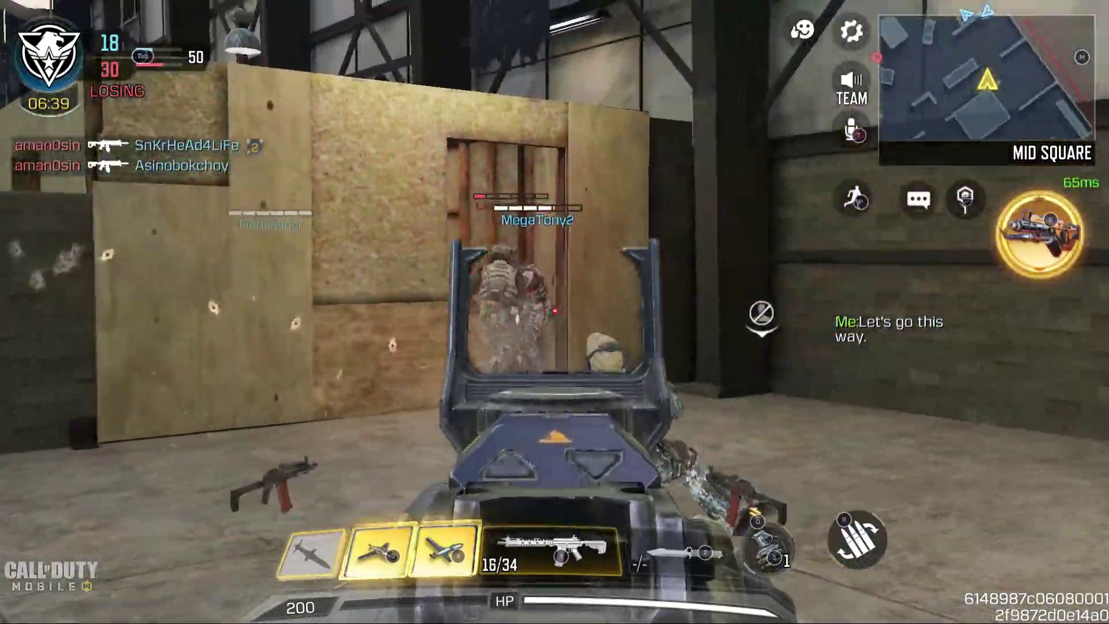
{"action": "left_click", "coordinate": [554, 312]}
{"action": "right_click", "coordinate": [555, 312]}
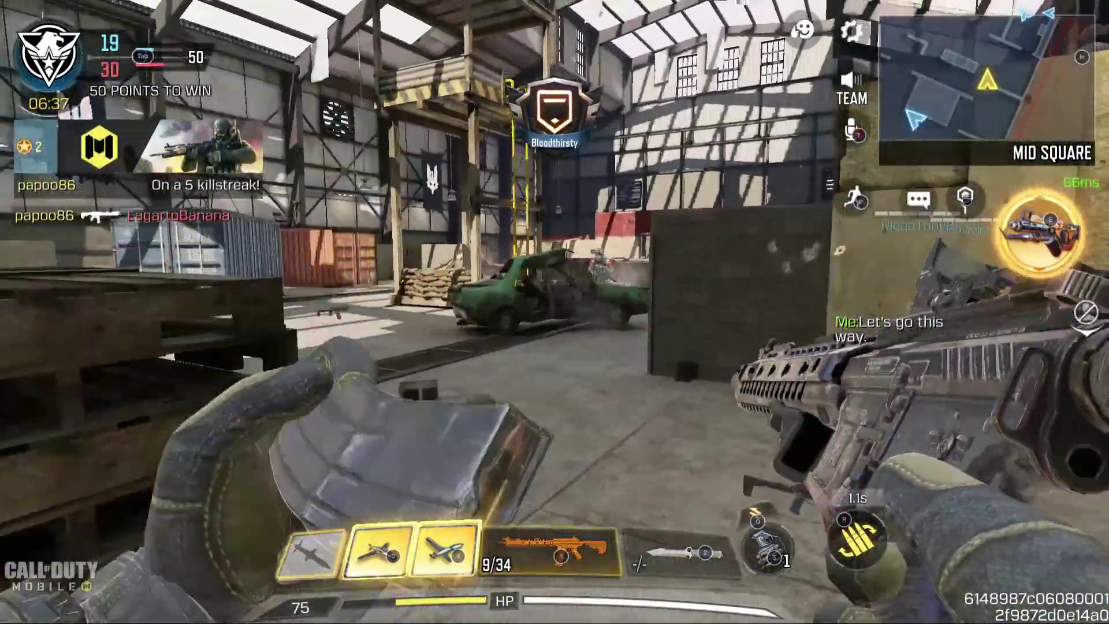
{"action": "key", "text": "Tab"}
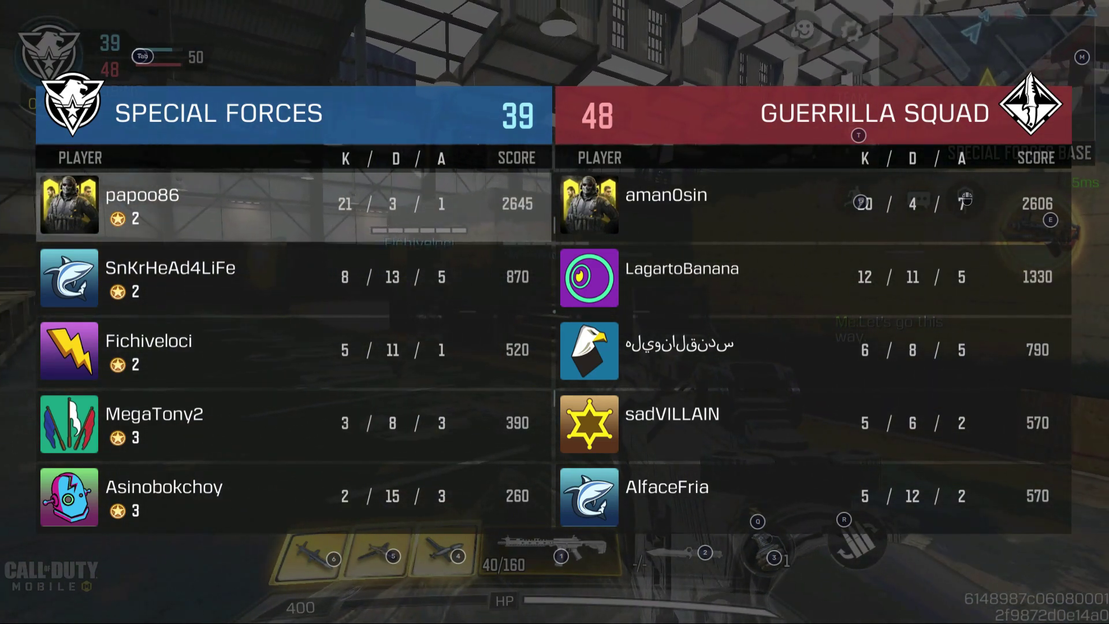
{"action": "key", "text": "Tab"}
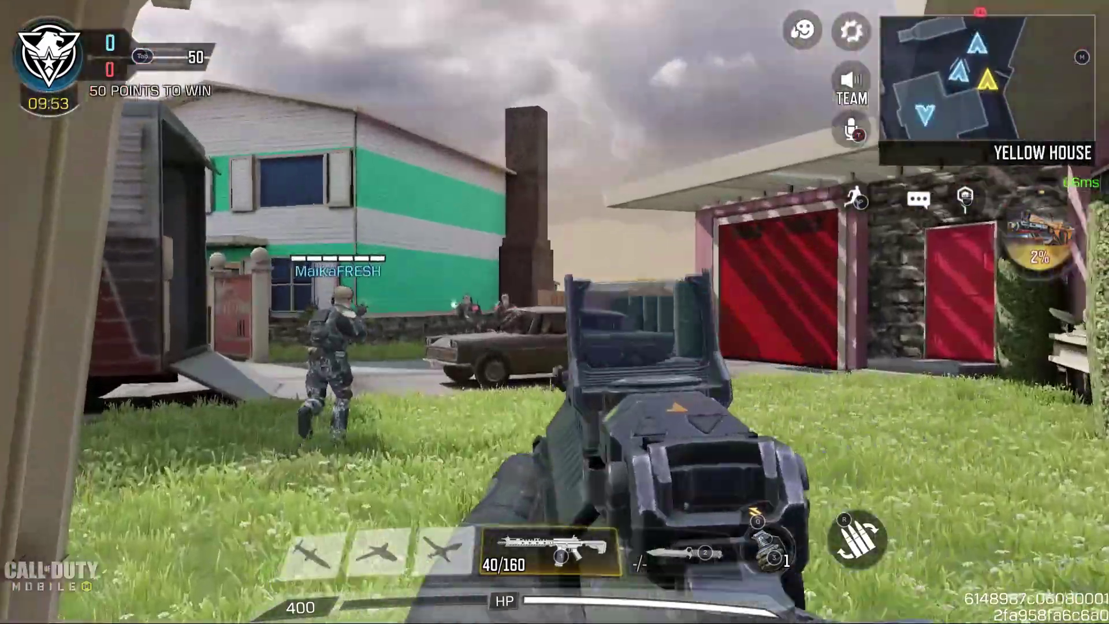
{"action": "left_click", "coordinate": [554, 312]}
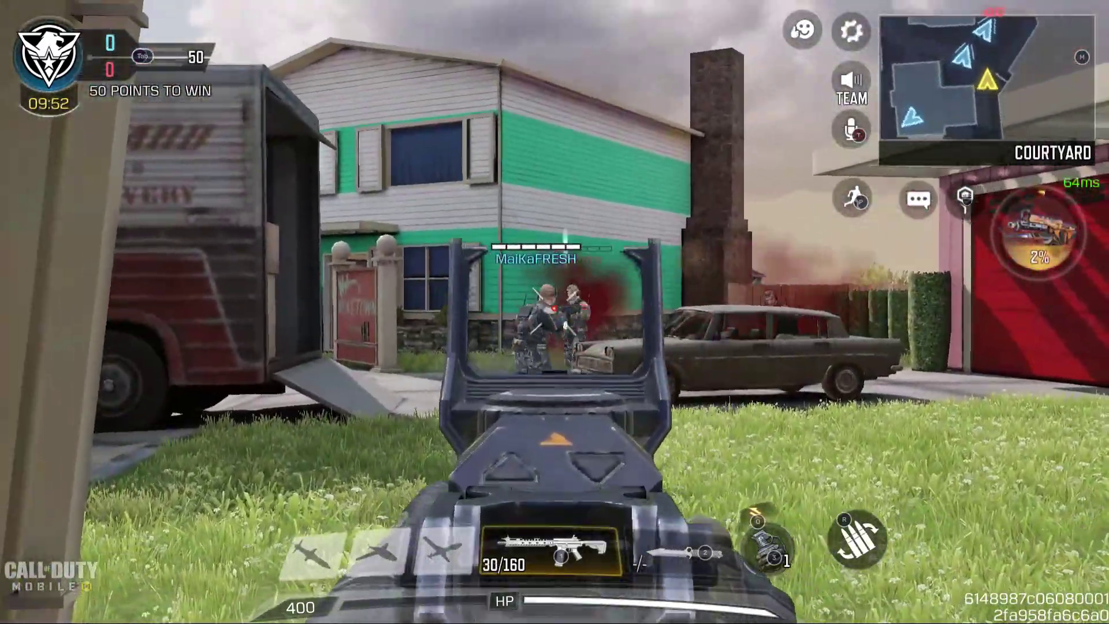
{"action": "left_click", "coordinate": [555, 312]}
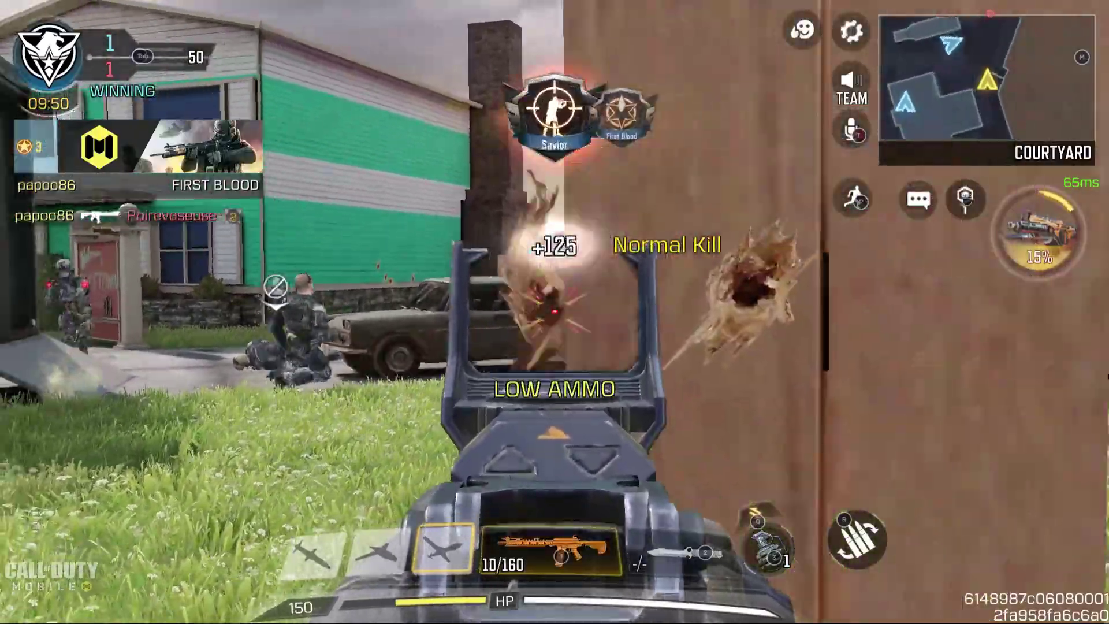
{"action": "left_click", "coordinate": [554, 312]}
{"action": "left_click", "coordinate": [554, 311]}
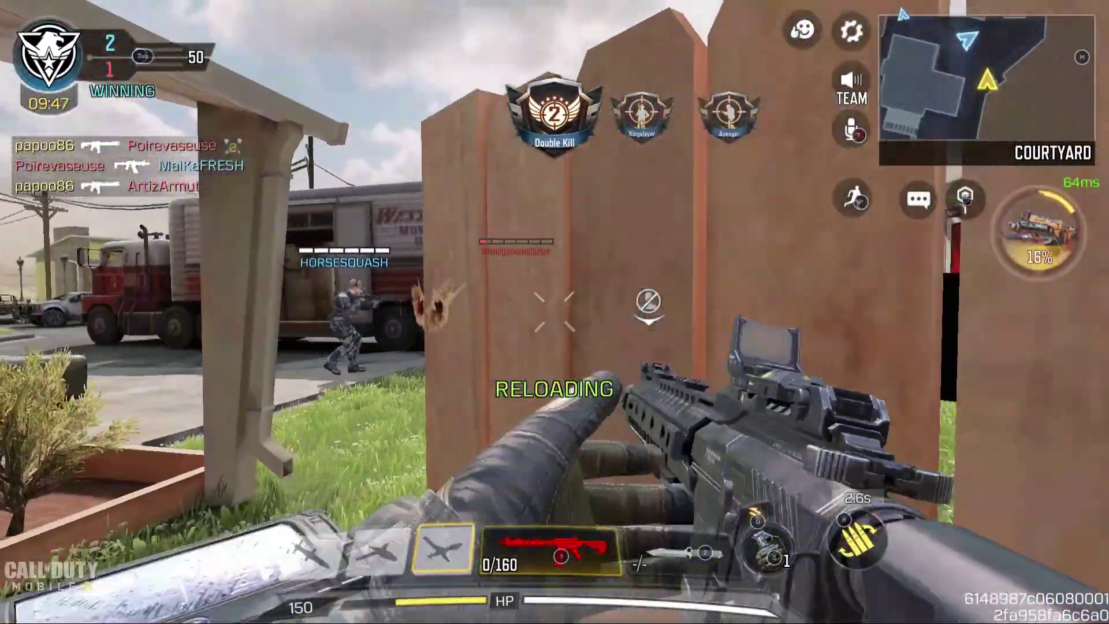
{"action": "key", "text": "d"}
{"action": "key", "text": "a"}
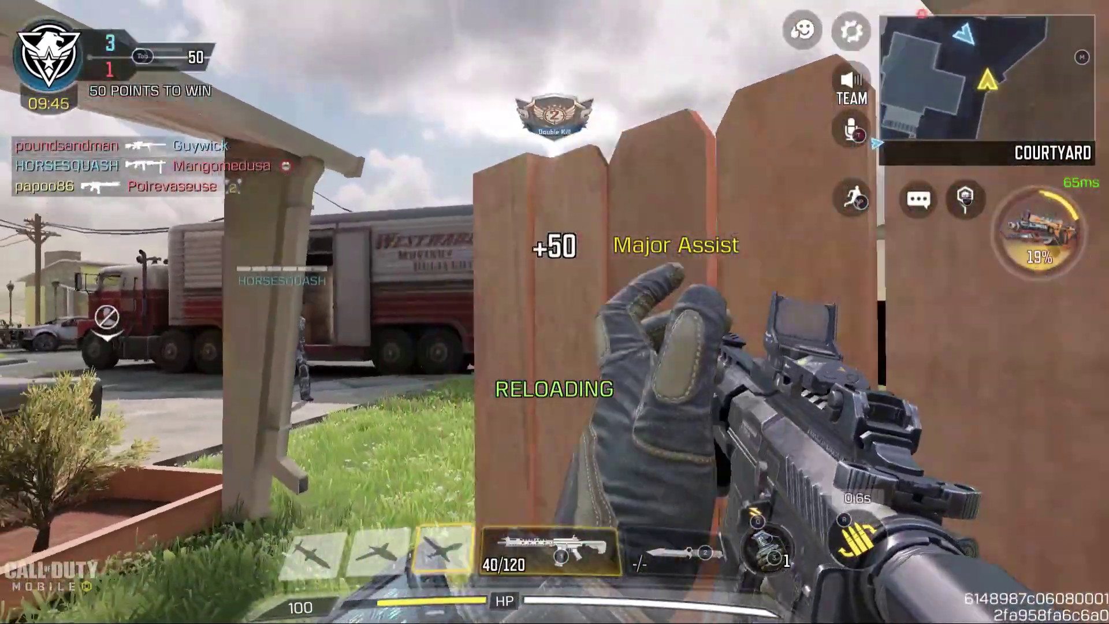
{"action": "key", "text": "w"}
{"action": "right_click", "coordinate": [555, 312]}
{"action": "key", "text": "w"}
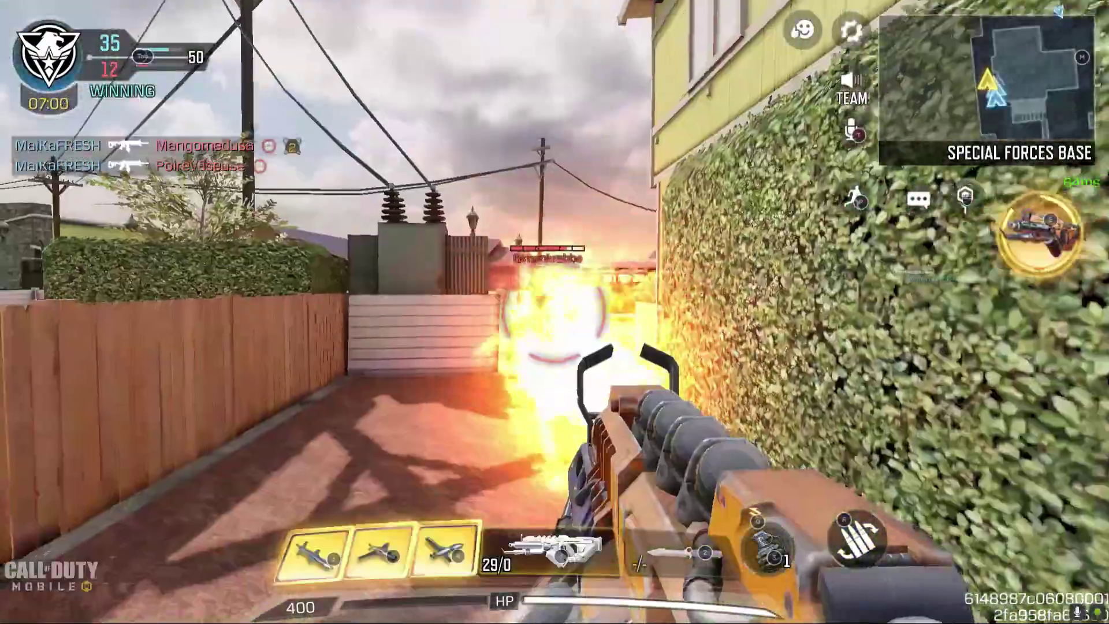
{"action": "left_click_drag", "start_coordinate": [554, 312], "coordinate": [555, 312]}
{"action": "key", "text": "w"}
{"action": "key", "text": "w"}
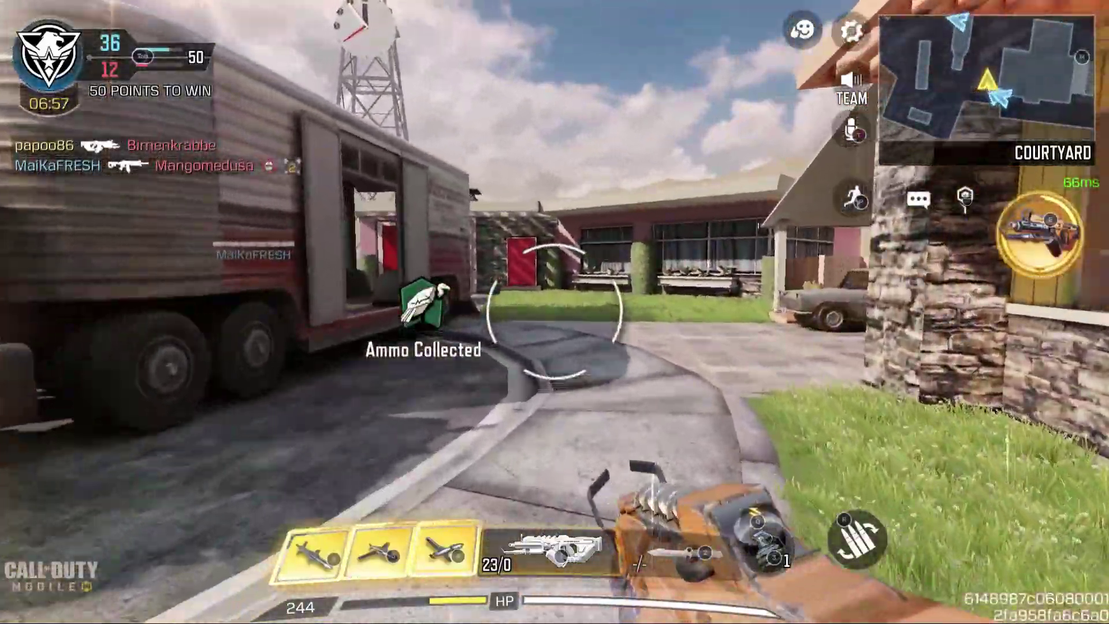